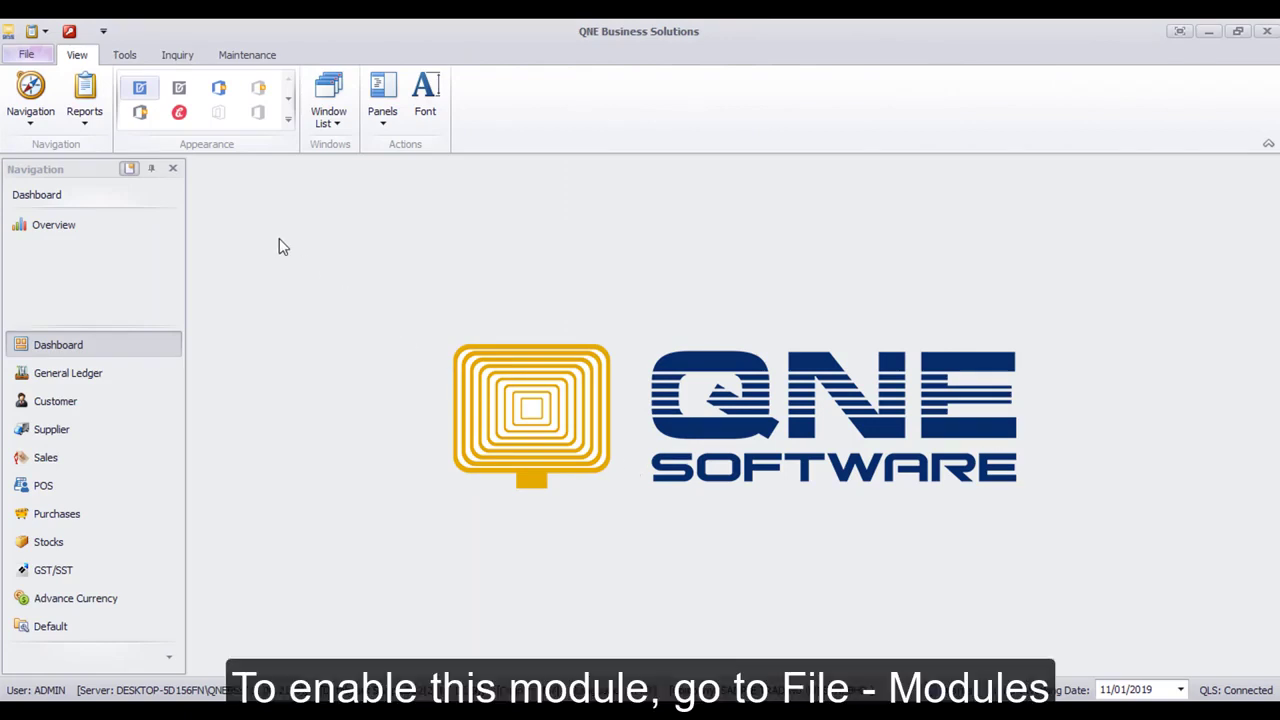
Tick Billing Approvals Control in the File > Modules Module Manager
click(27, 56)
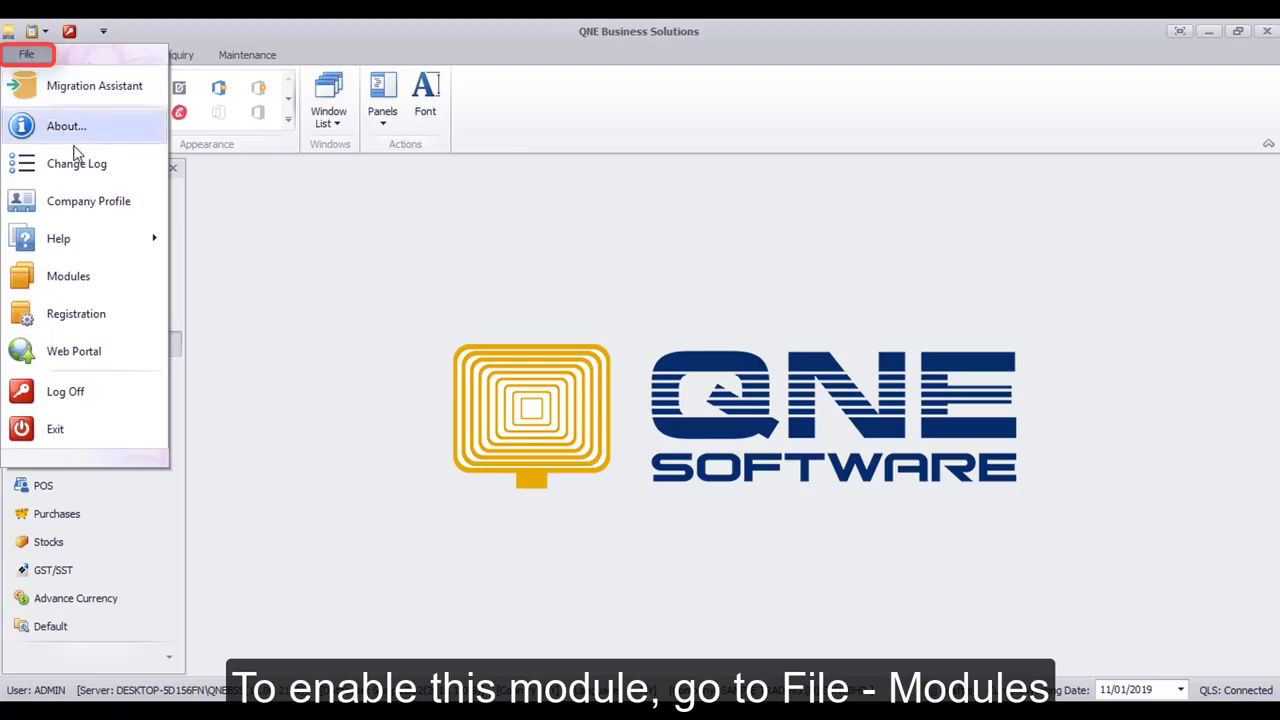
click(120, 279)
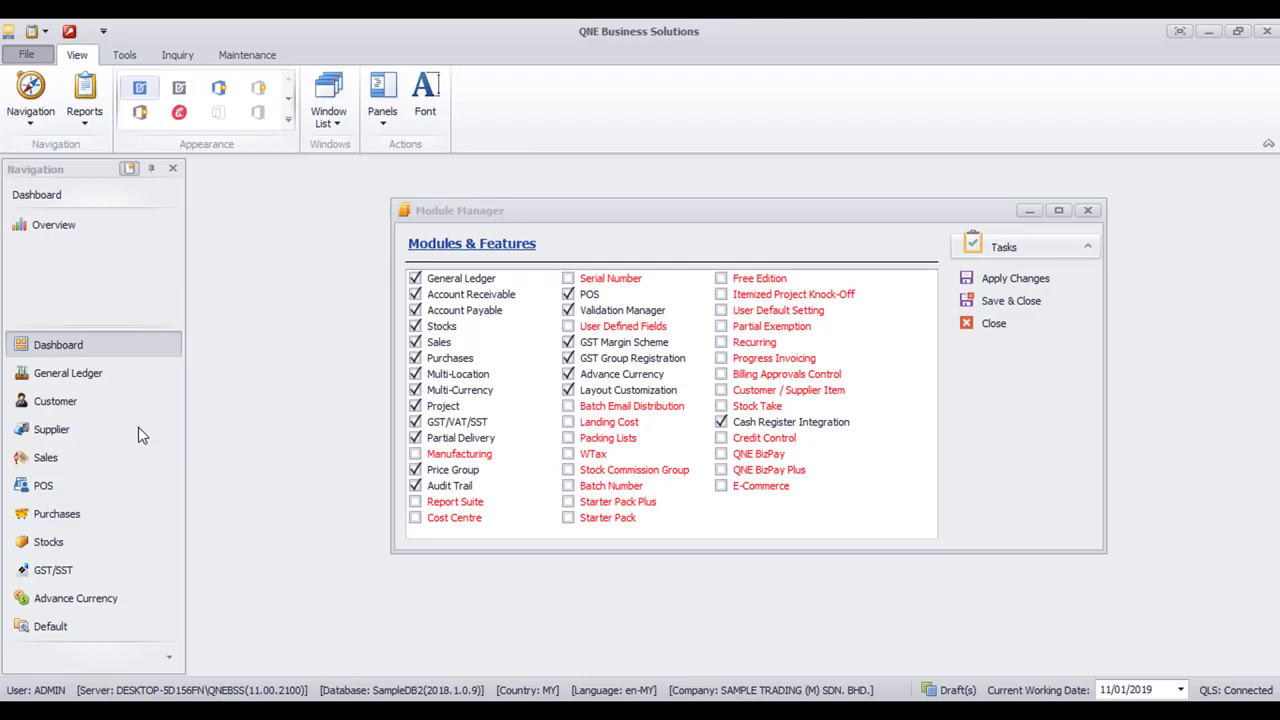
click(720, 376)
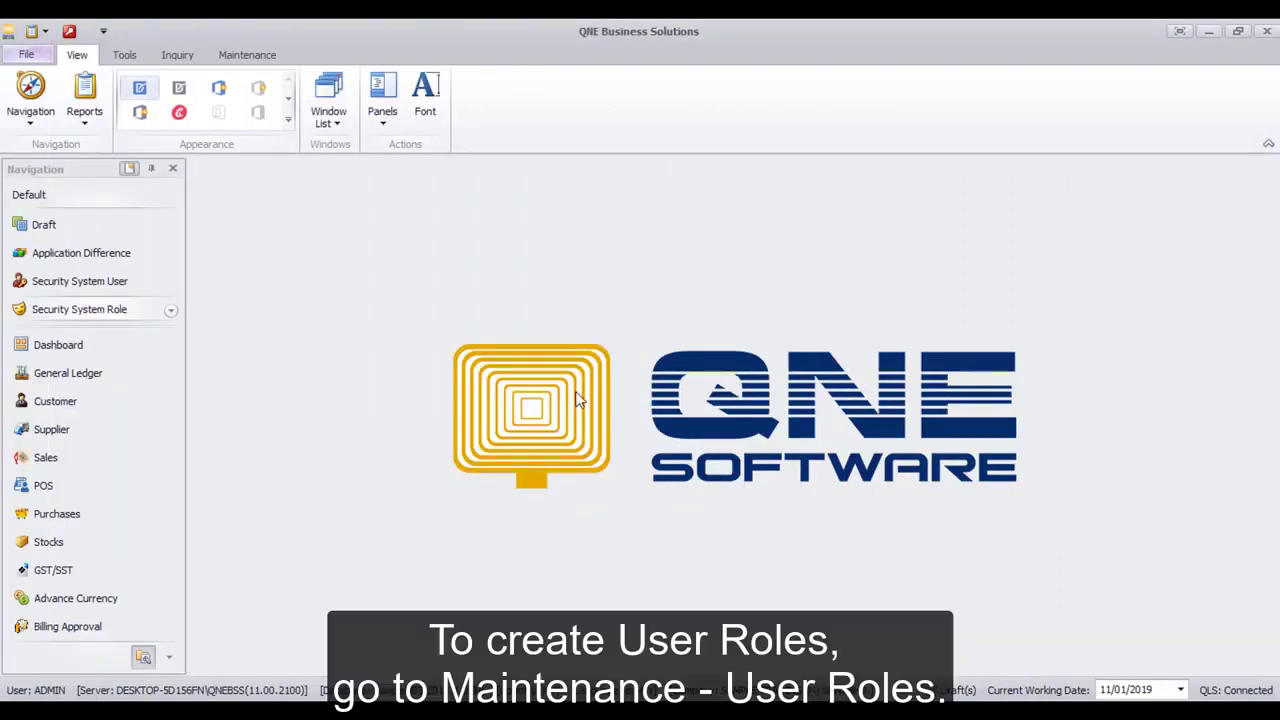
Add a user role named 'Sales' with the description 'Sales Department' under Maintenance > User Roles
click(277, 57)
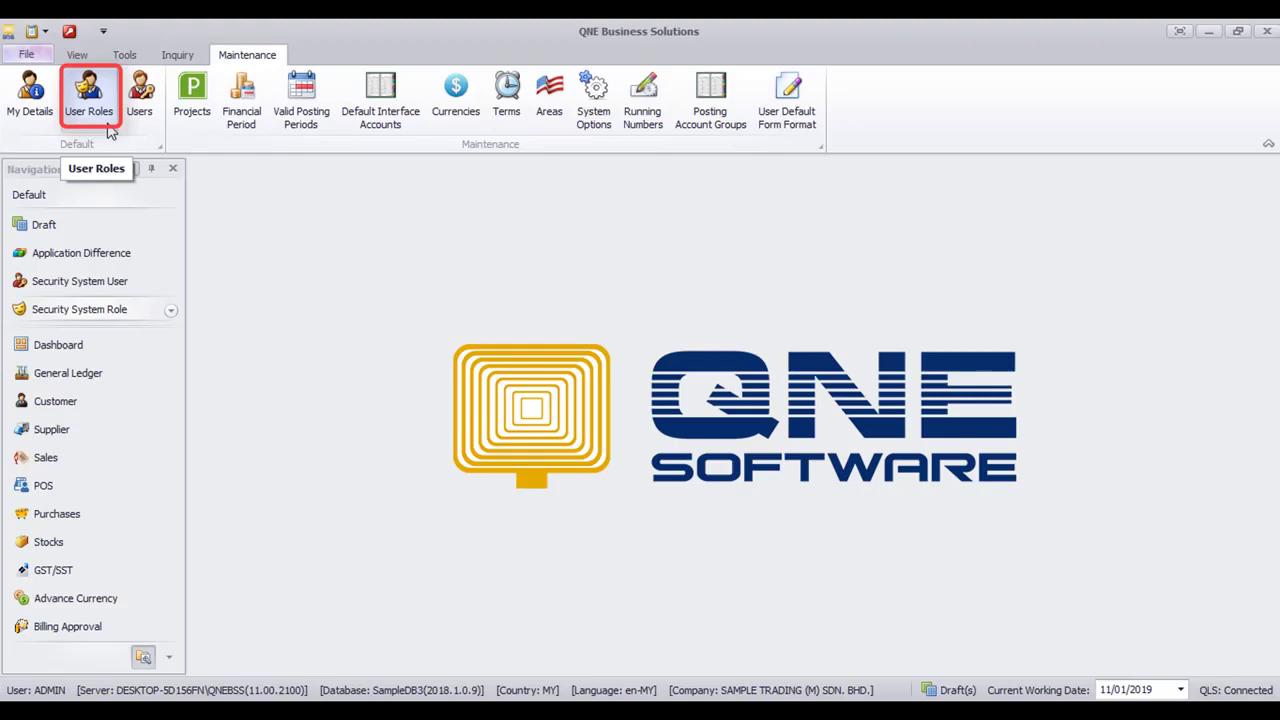
click(110, 131)
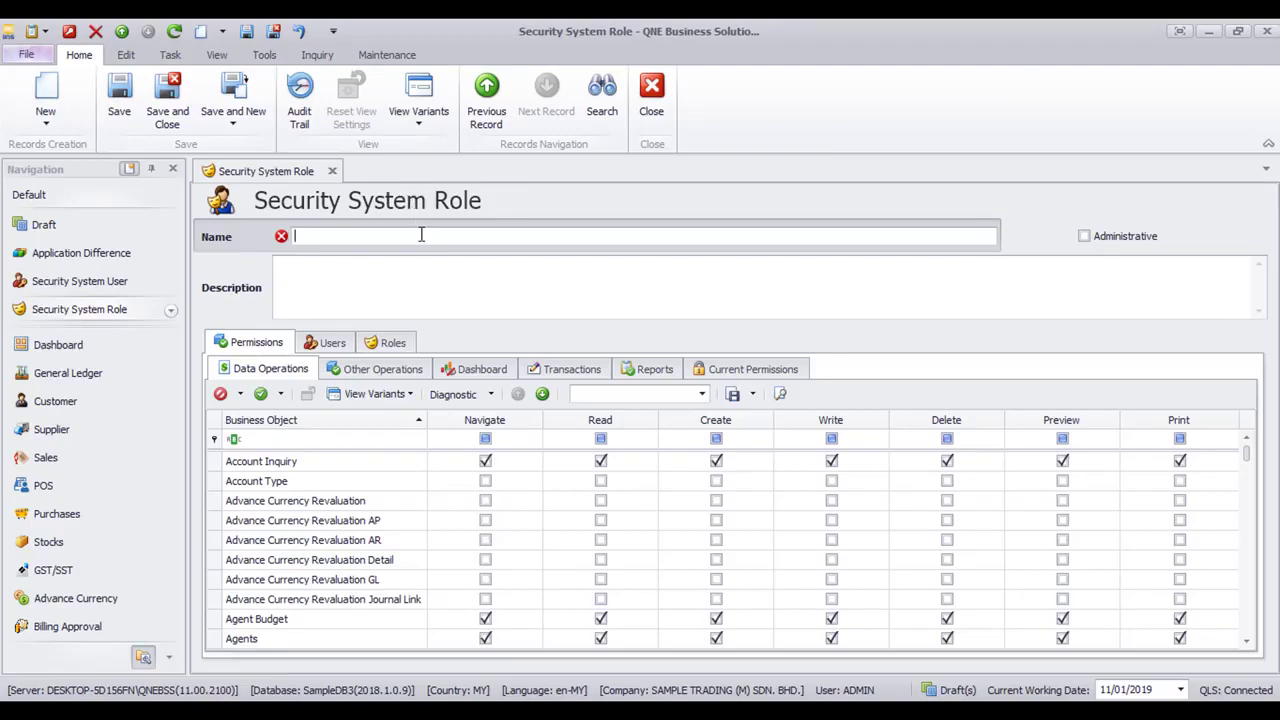
text(Sales)
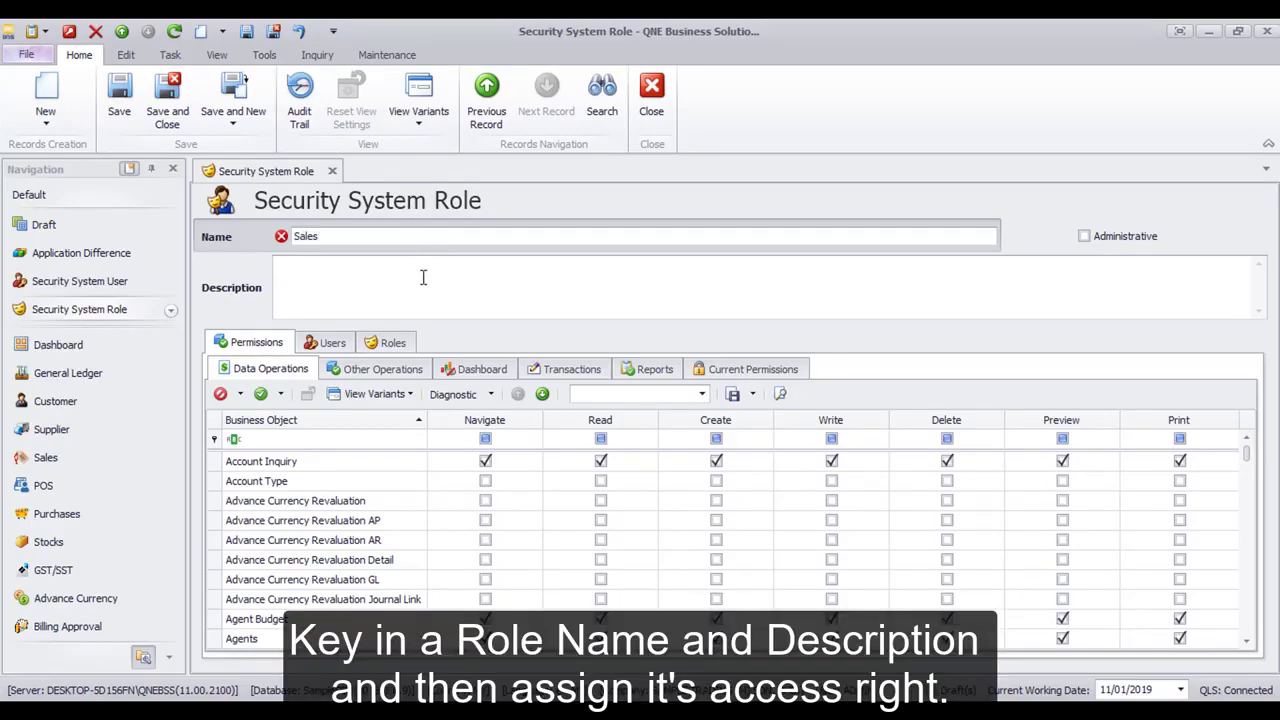
click(423, 277)
text(Sales D)
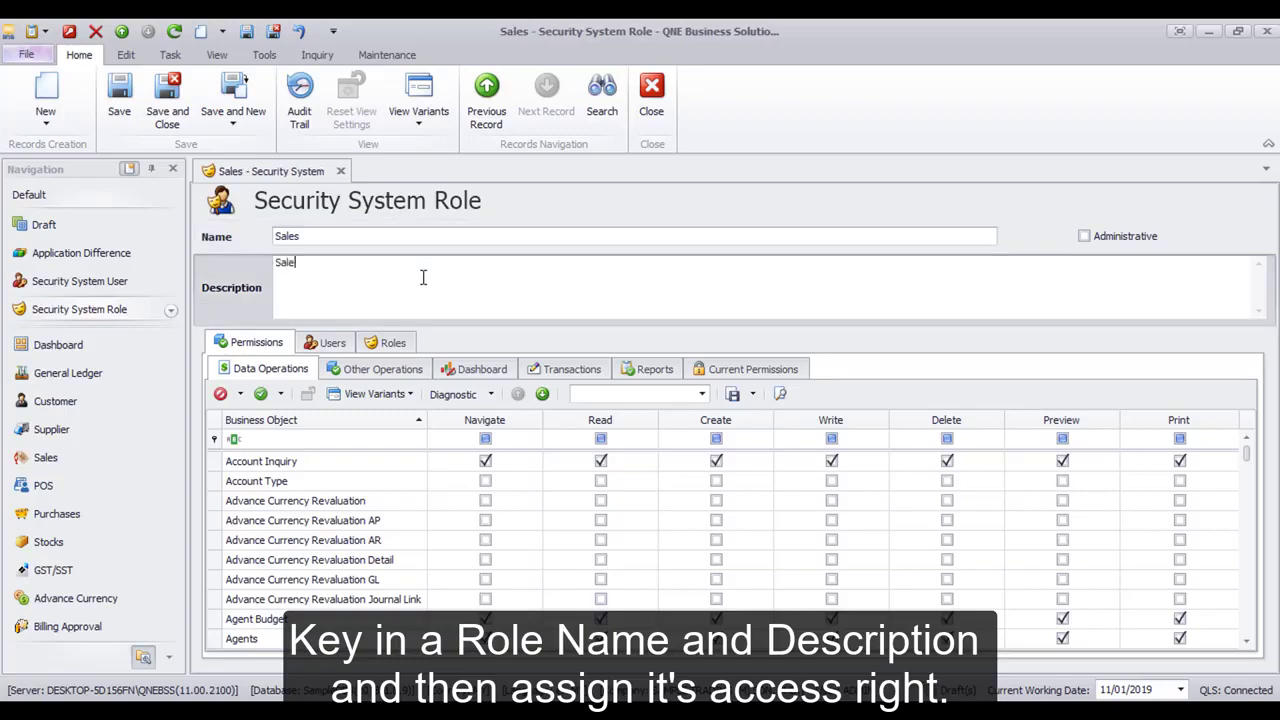
text(epartment)
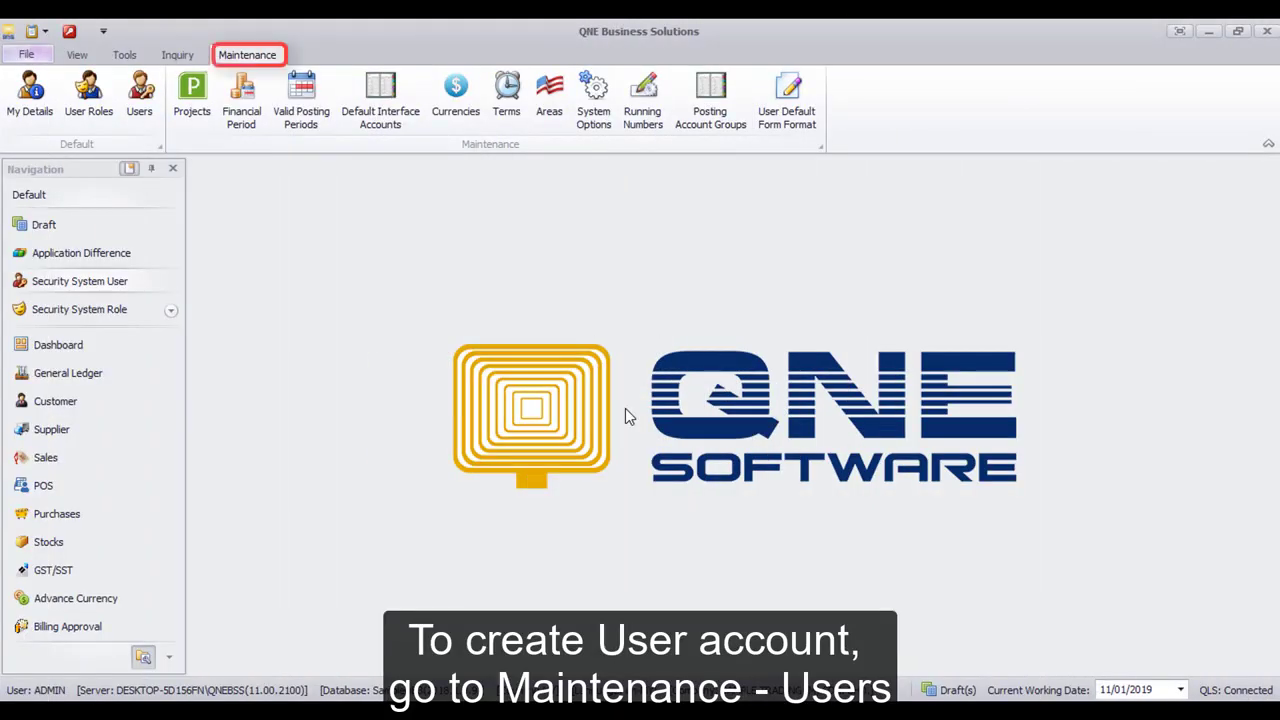
Start a new user with both user name and full name set to 'SupervisorA'
click(143, 112)
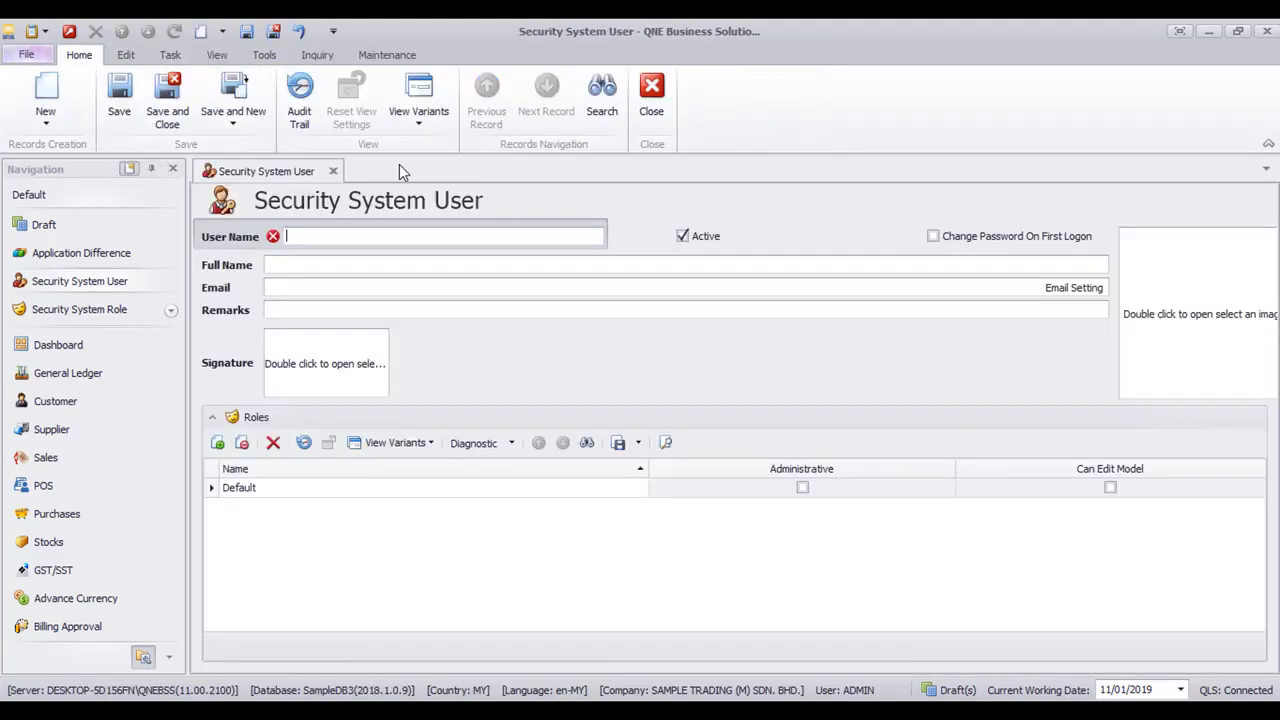
text(Super)
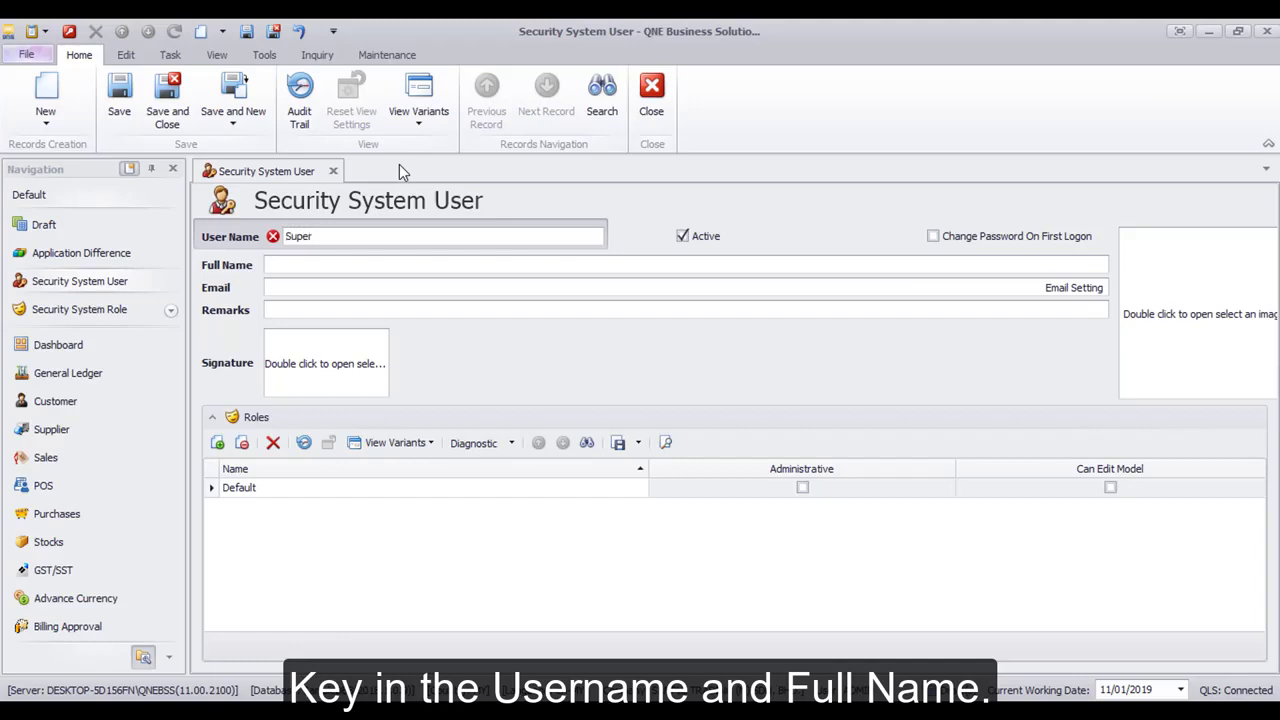
text(visorA)
click(380, 262)
text(Su)
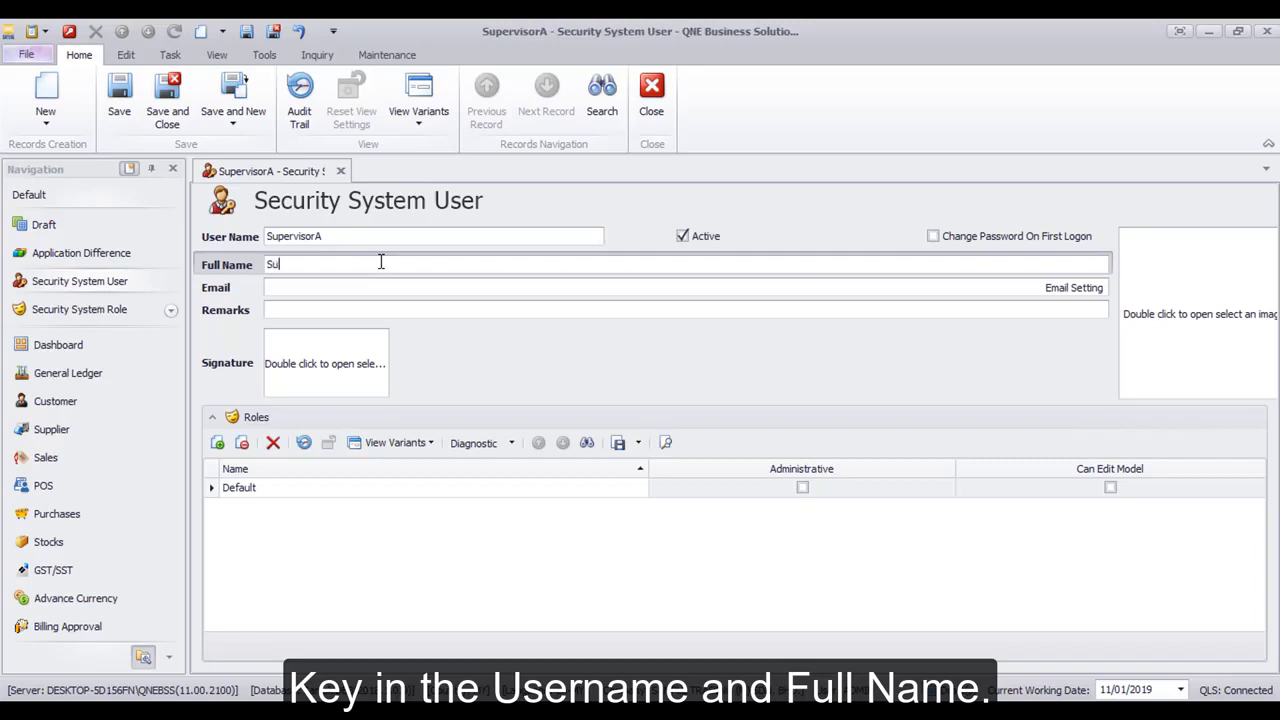
text(pervisorA)
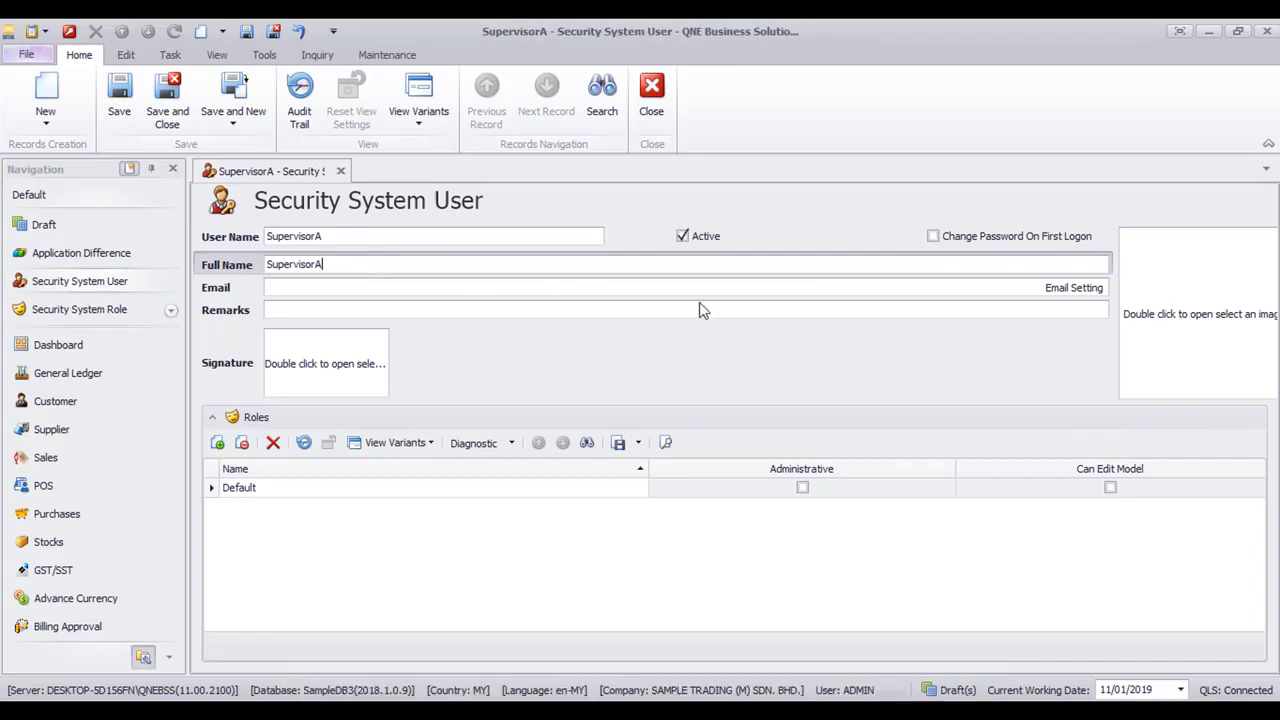
Set the user's email address, SMTP server smtp.gmail.com, login name and password in Email Setting
click(1098, 288)
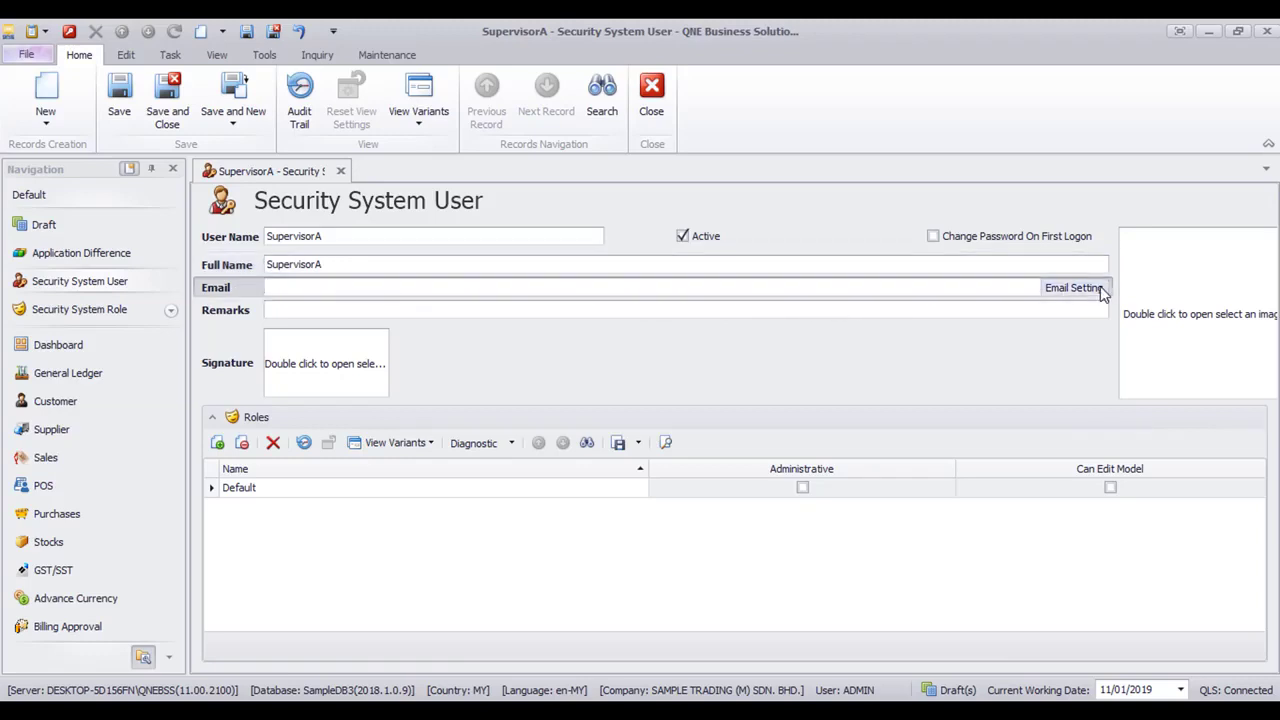
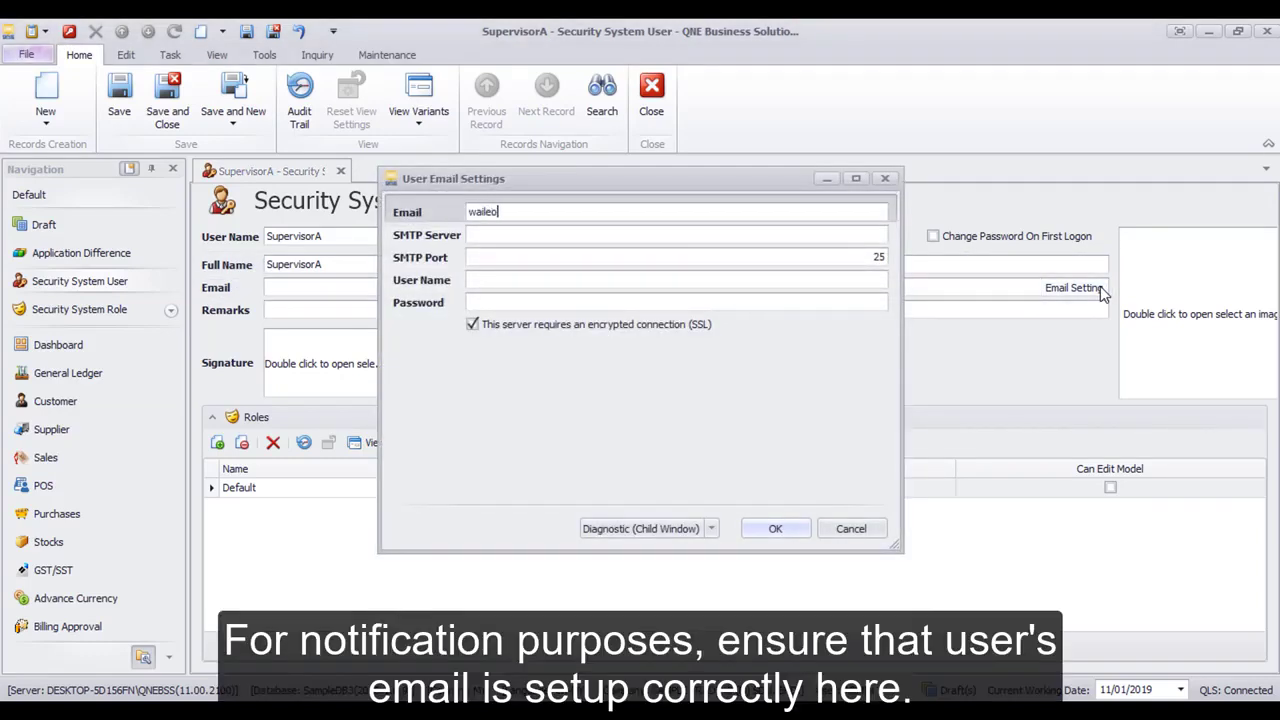
key(Tab)
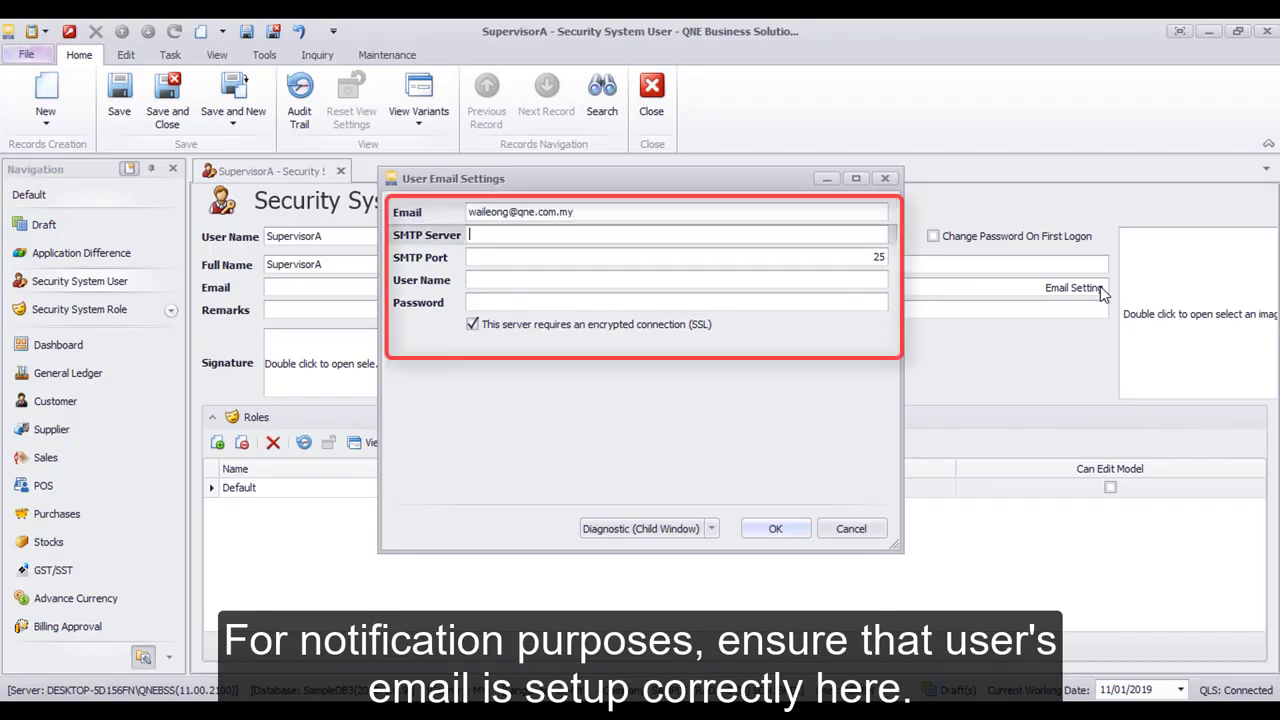
text(smtp.gmail.com)
key(Tab)
key(Tab)
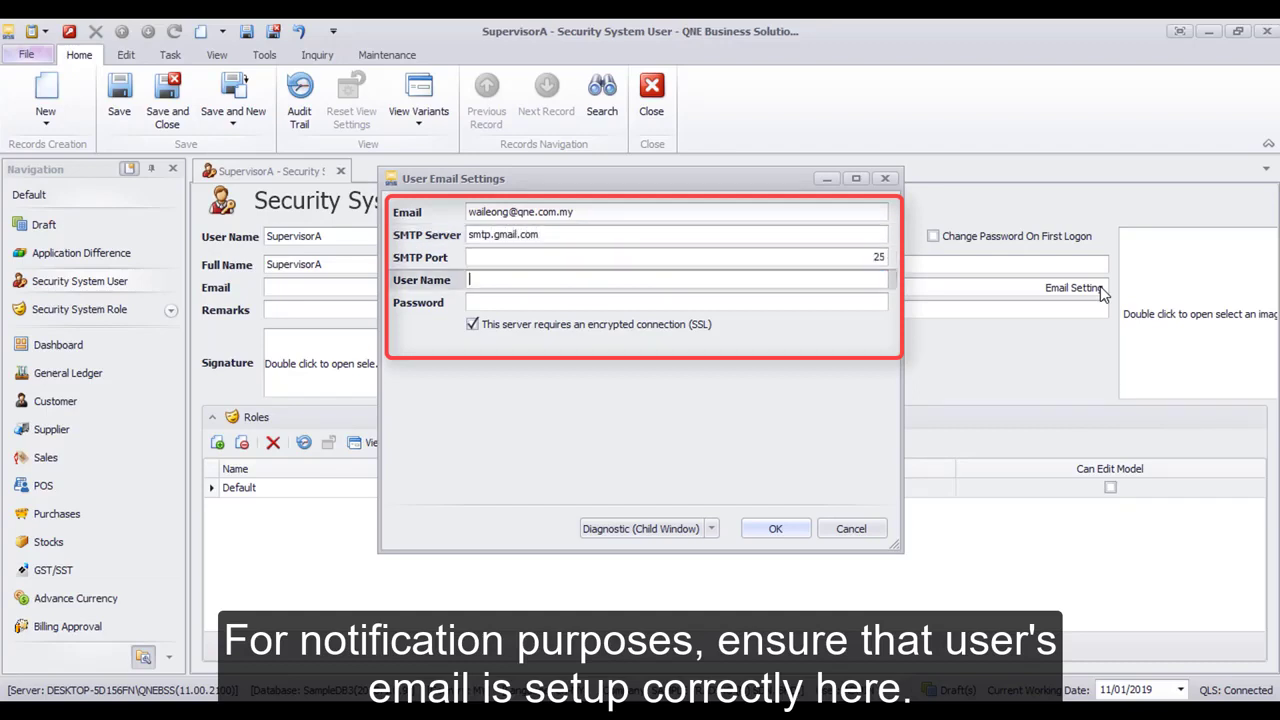
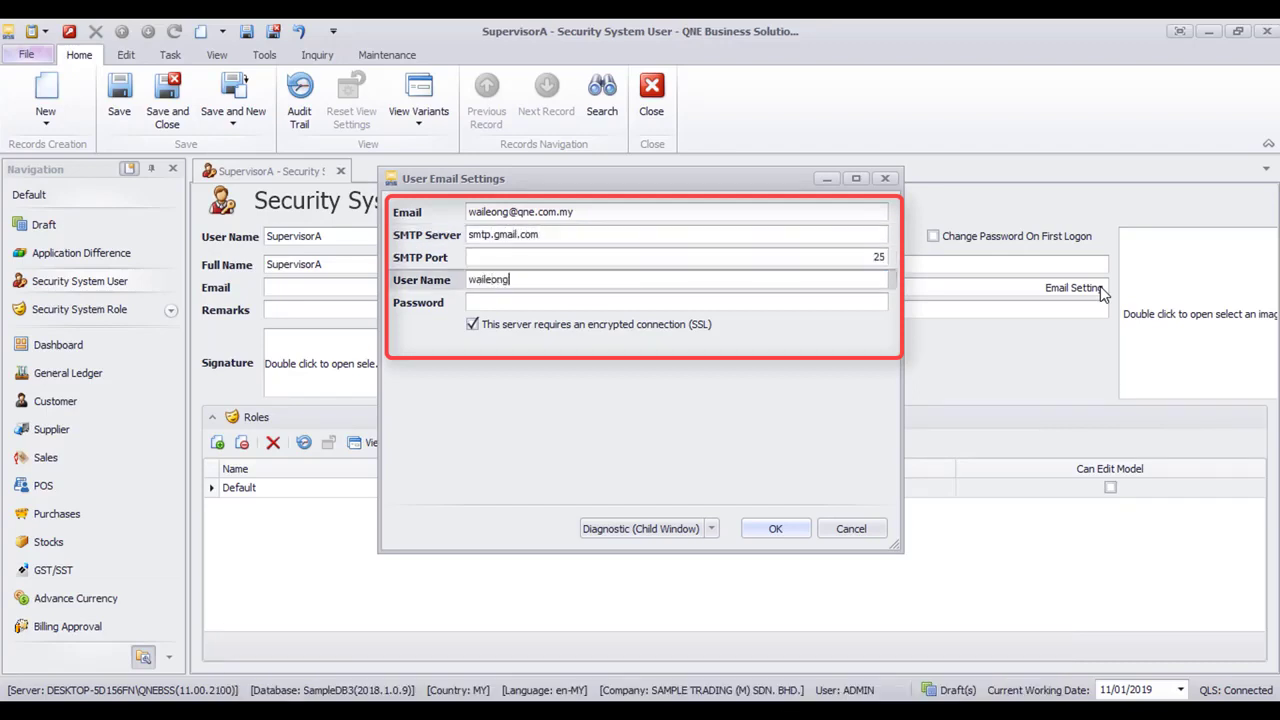
key(Tab)
text(**************)
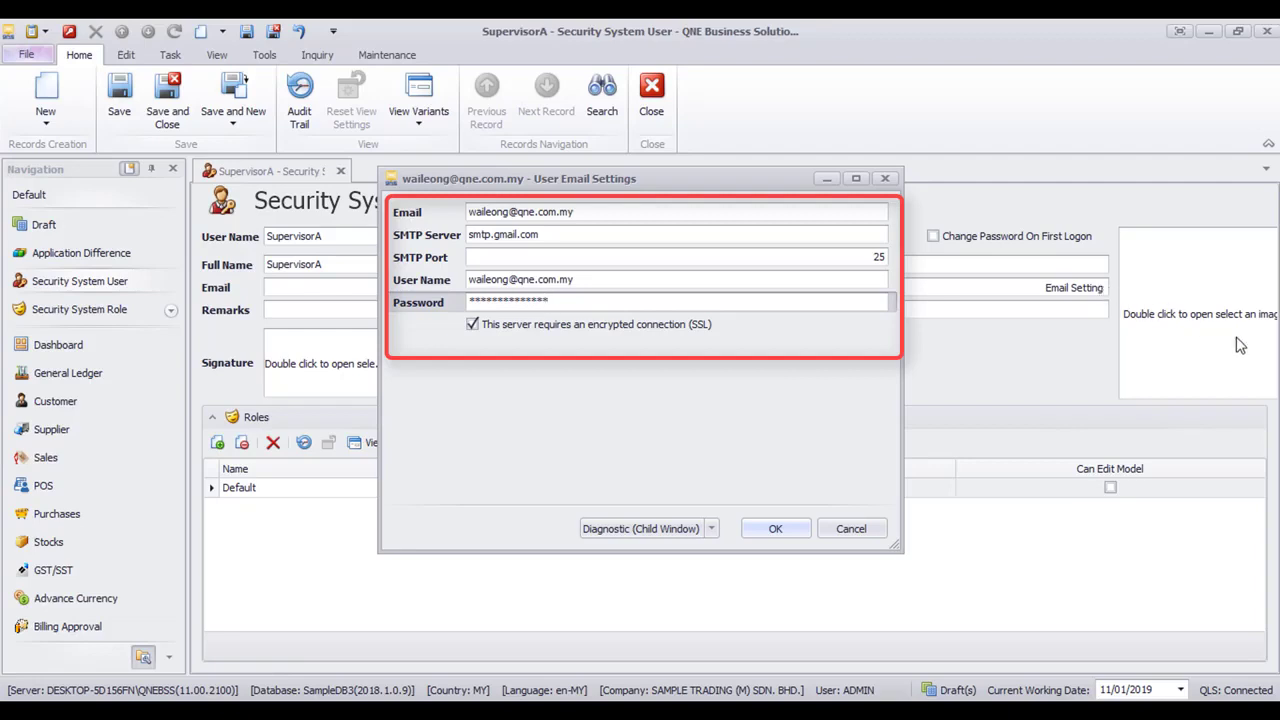
click(776, 530)
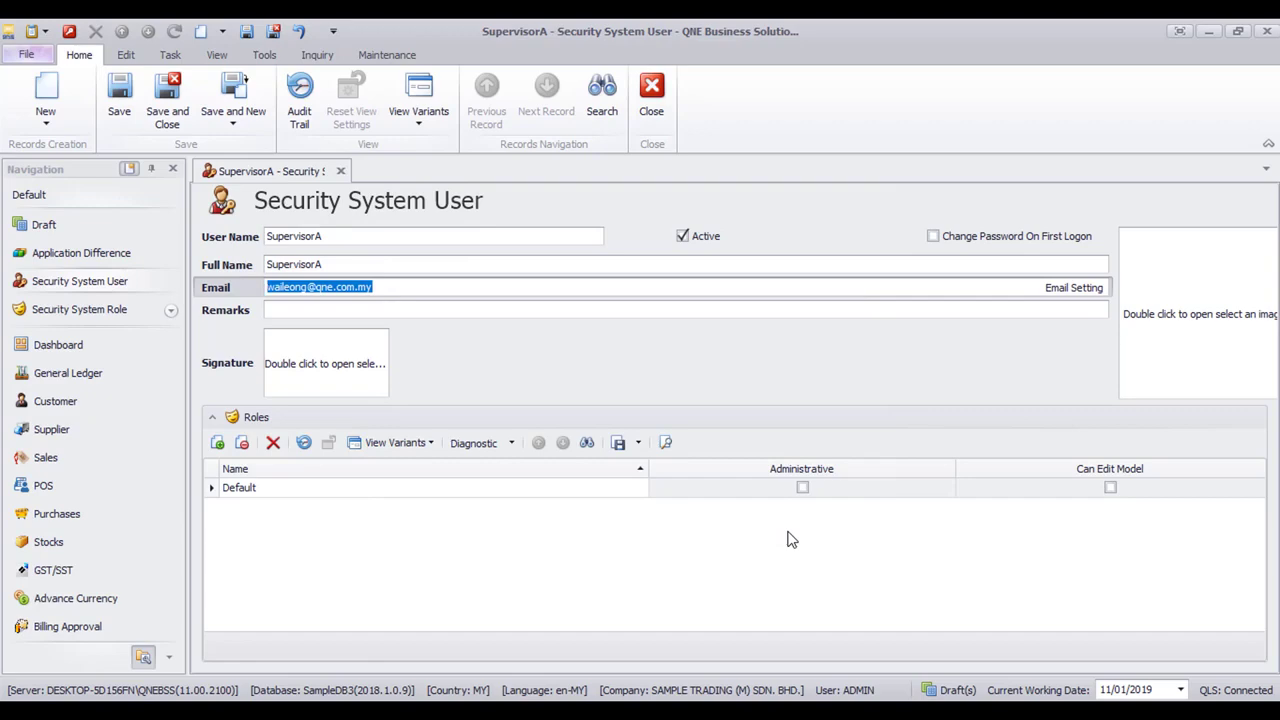
Link the Sales role to the new user in the Roles grid
click(217, 442)
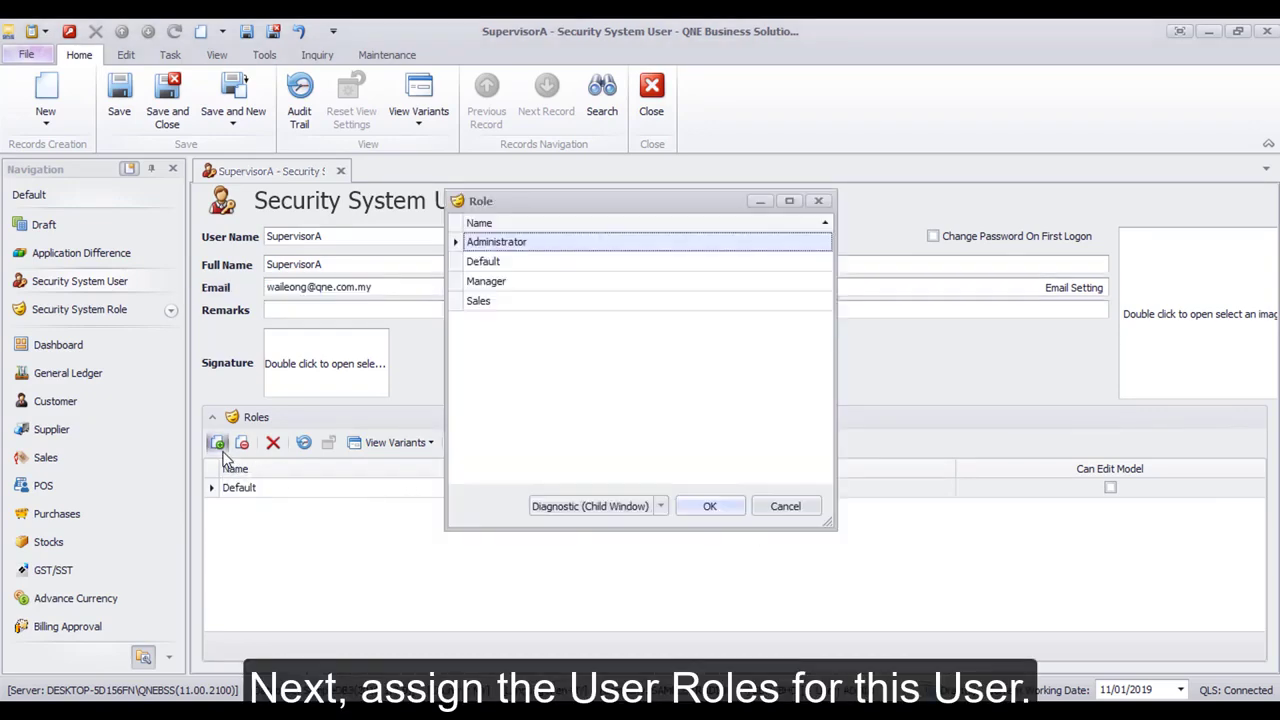
click(562, 311)
double_click(561, 305)
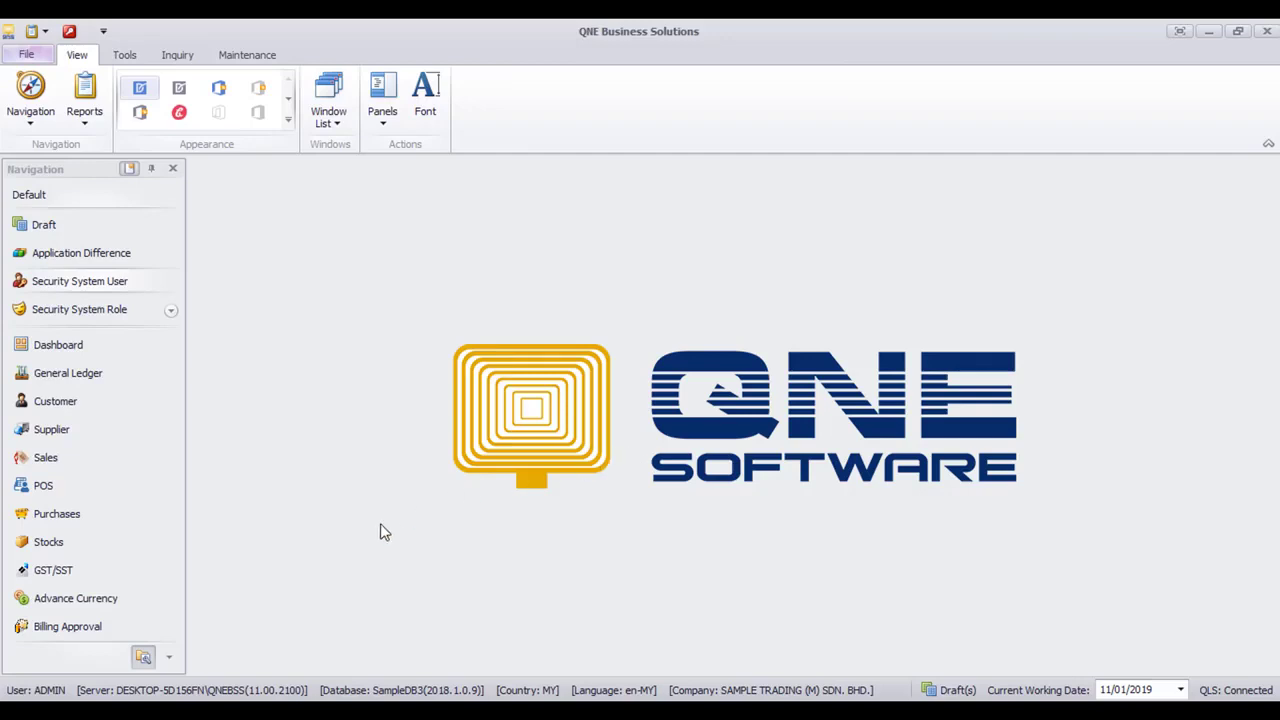
Create a new record from Billing Approval > Billing Approvals
click(137, 630)
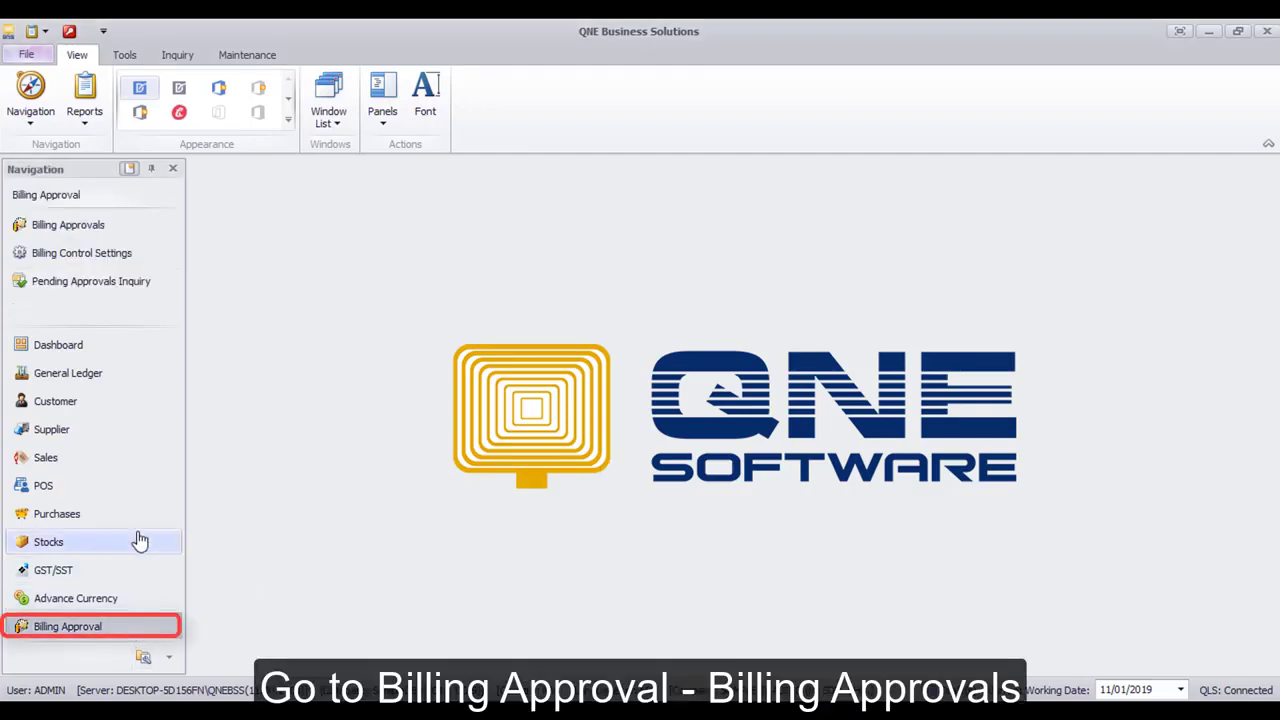
click(150, 230)
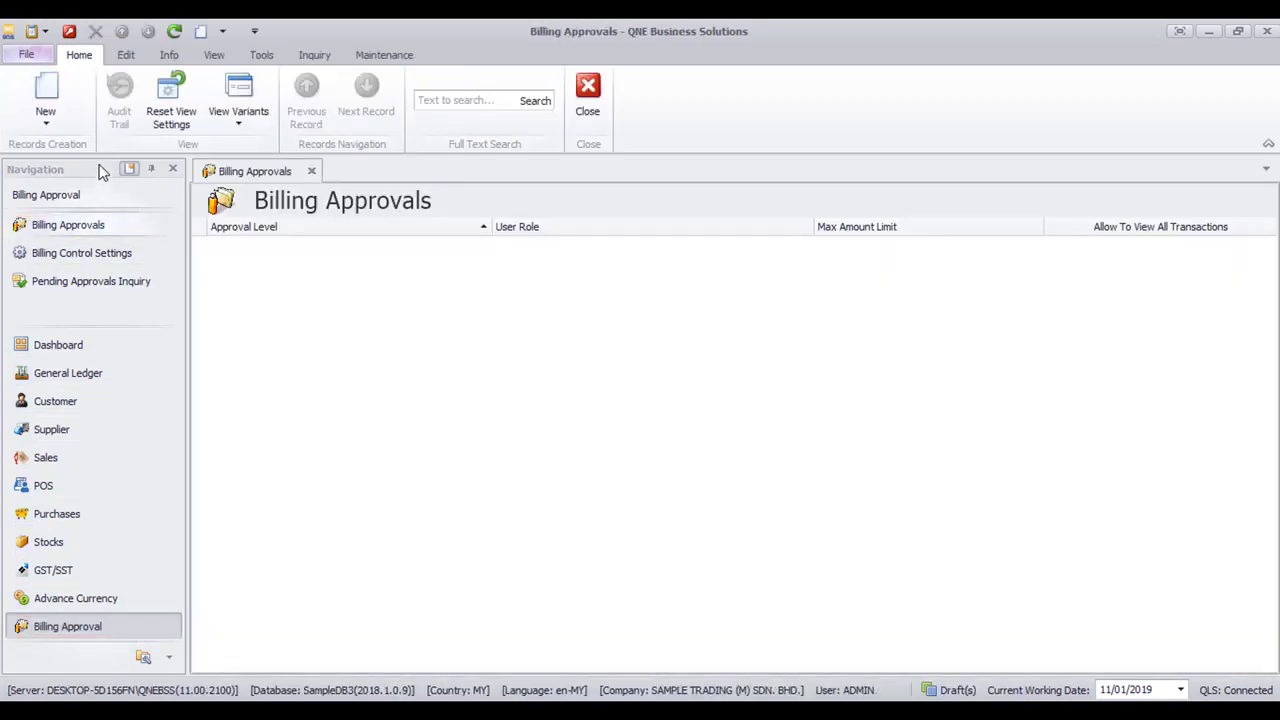
click(62, 103)
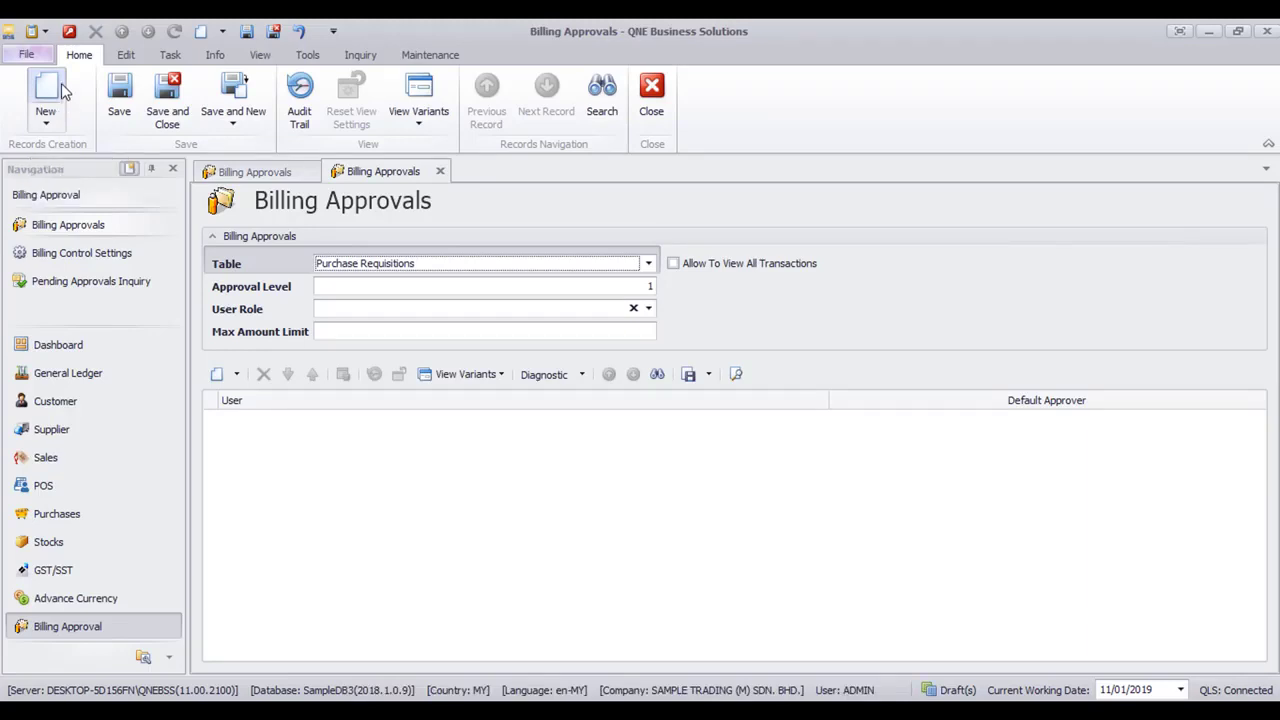
Set table Sales Orders, approval level 1, role Sales, max limit 5000, and add an approver row
click(507, 265)
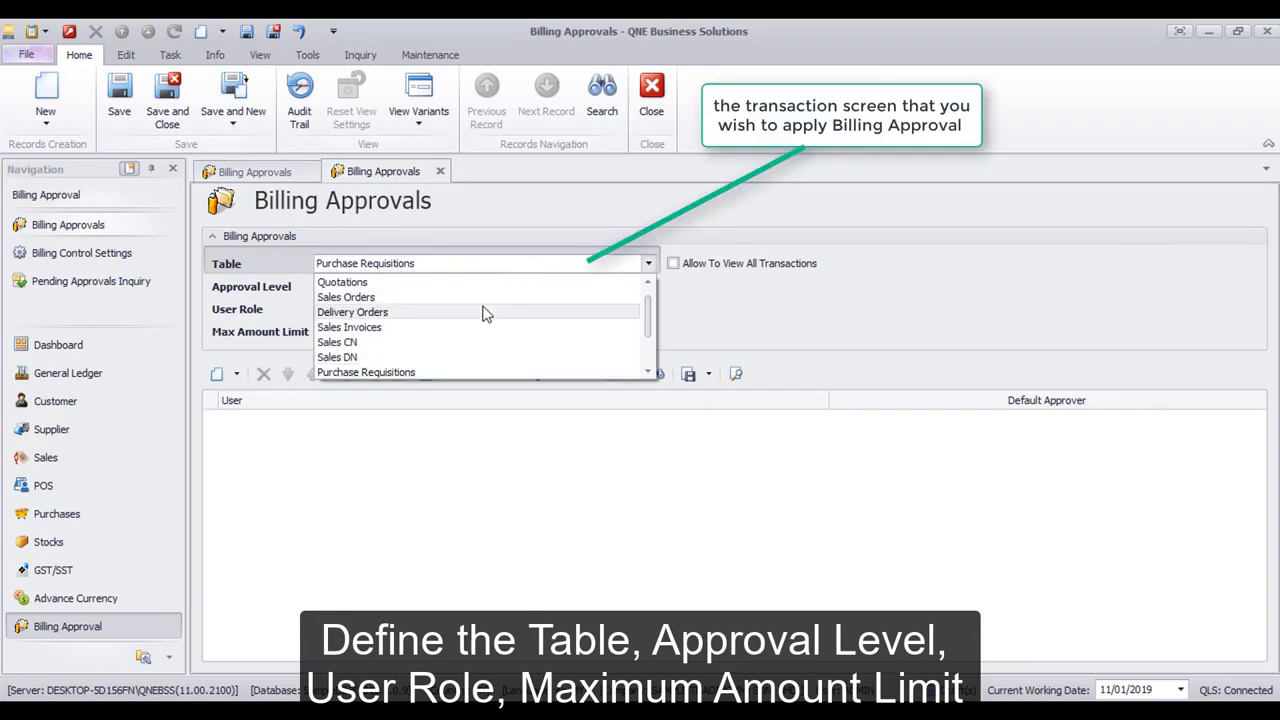
click(484, 299)
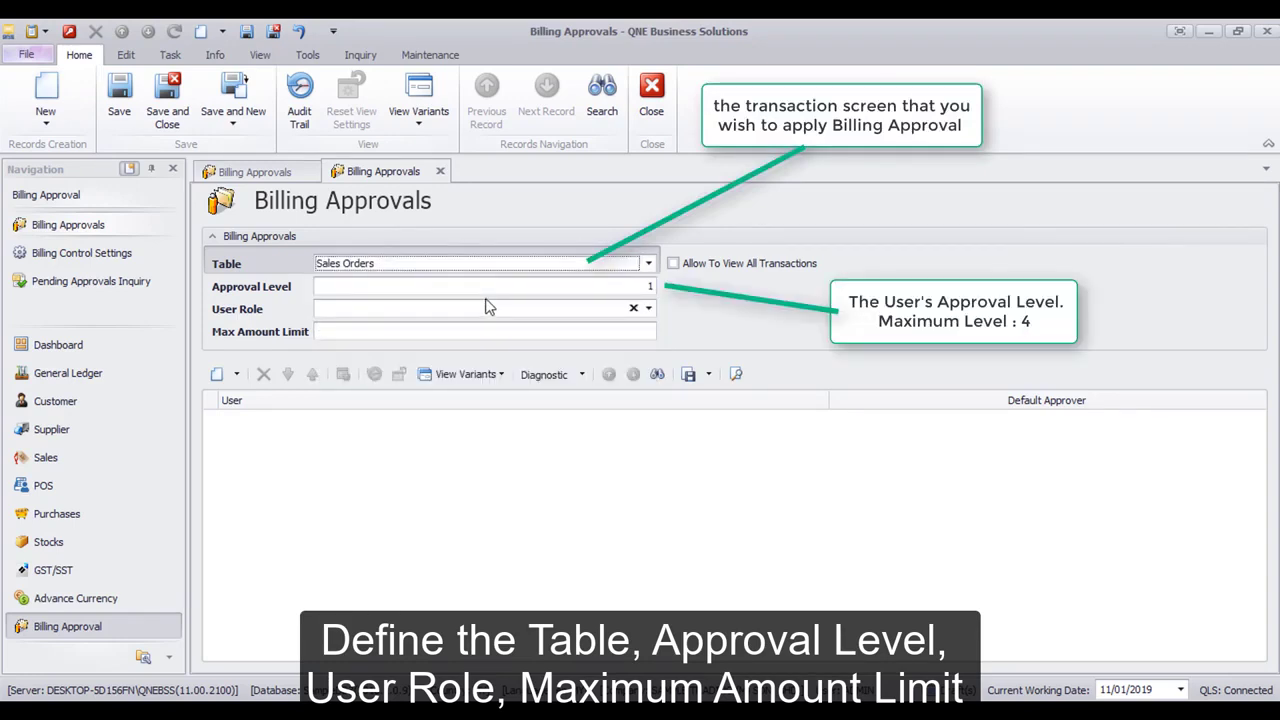
click(648, 287)
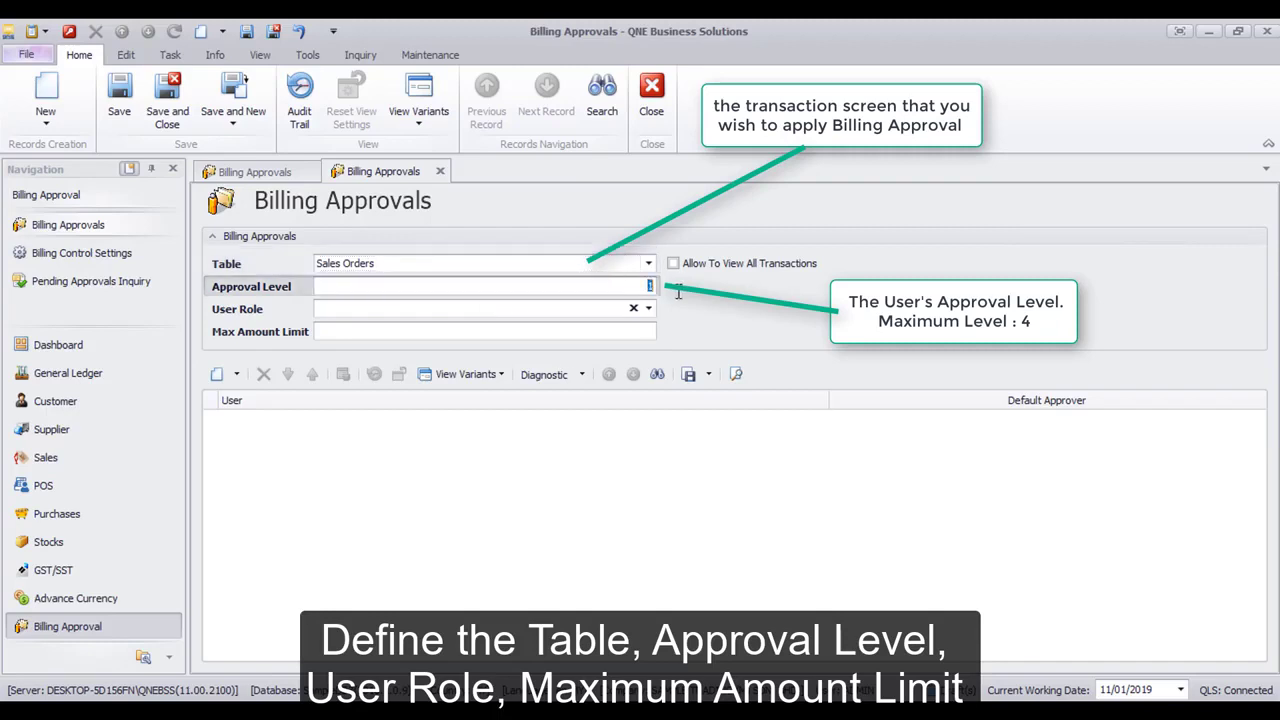
text(1)
click(649, 309)
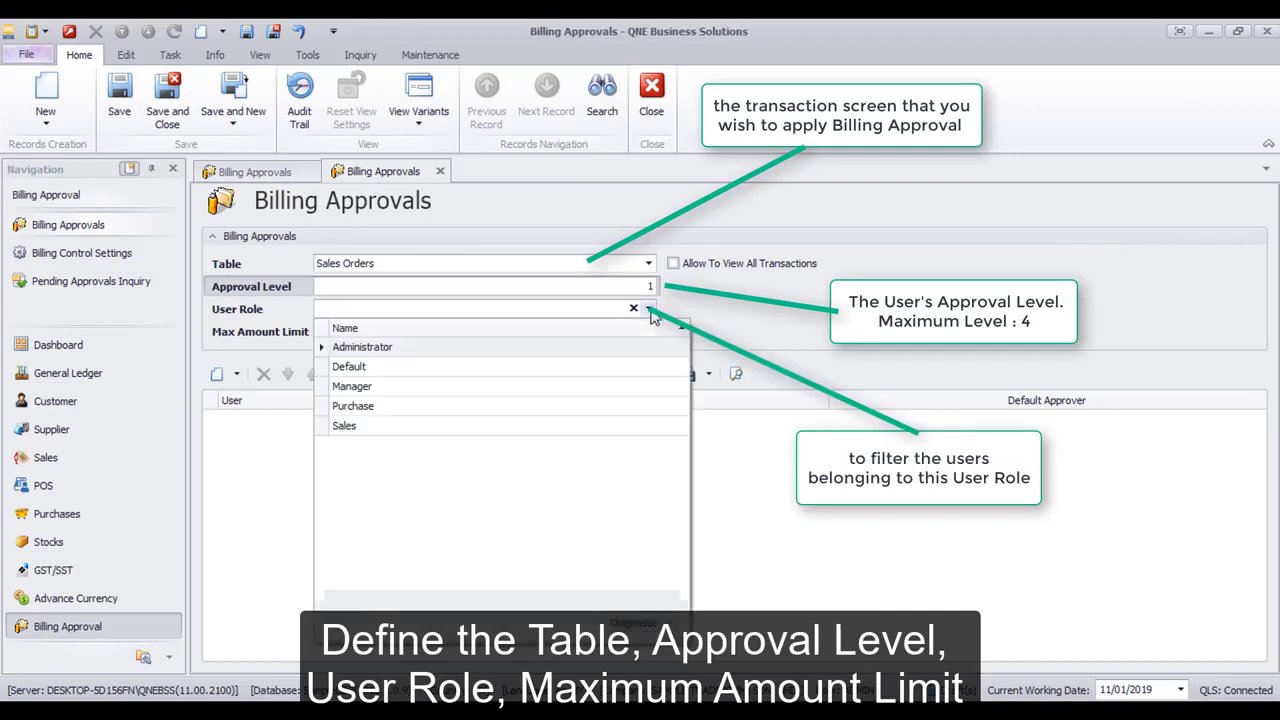
click(575, 426)
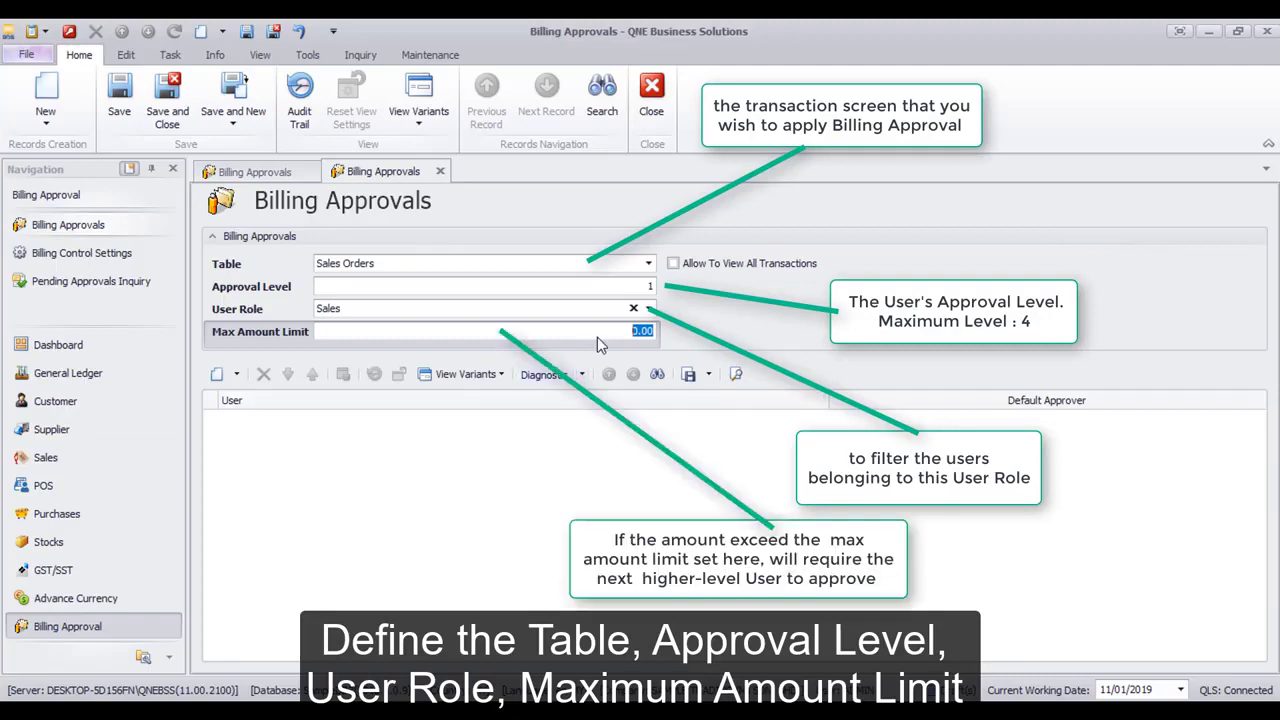
text(5000)
click(217, 376)
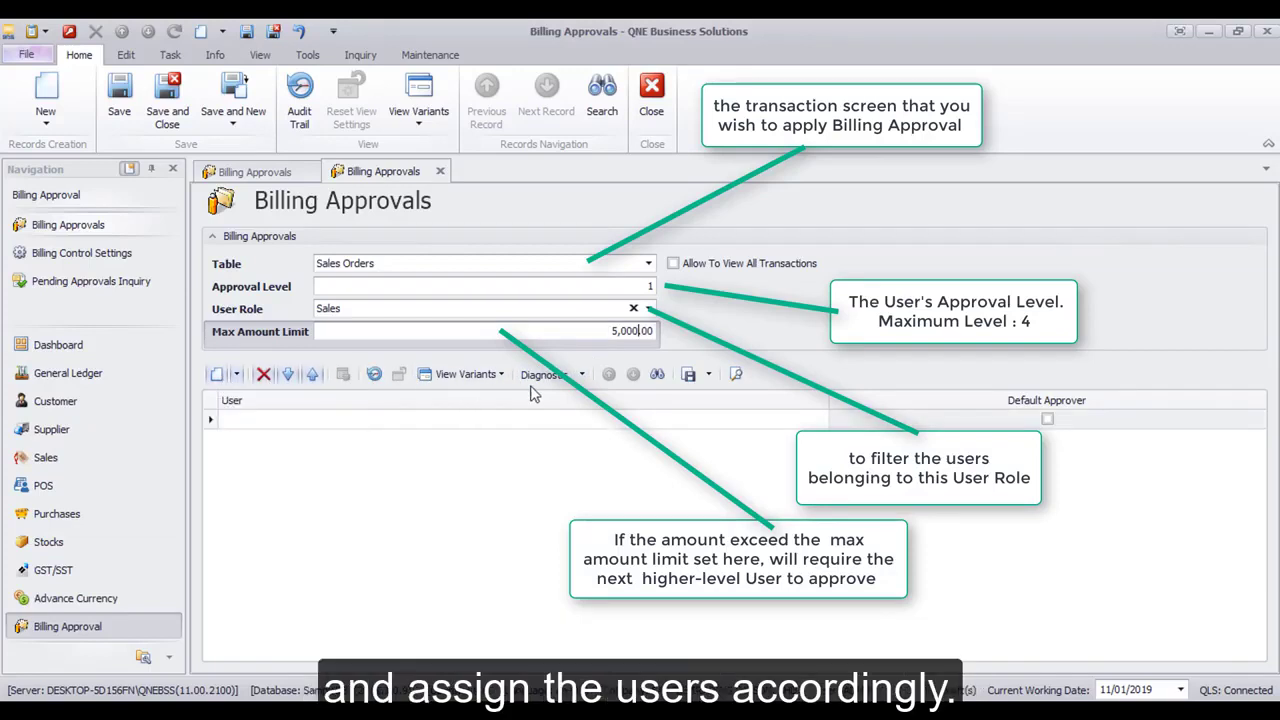
click(808, 421)
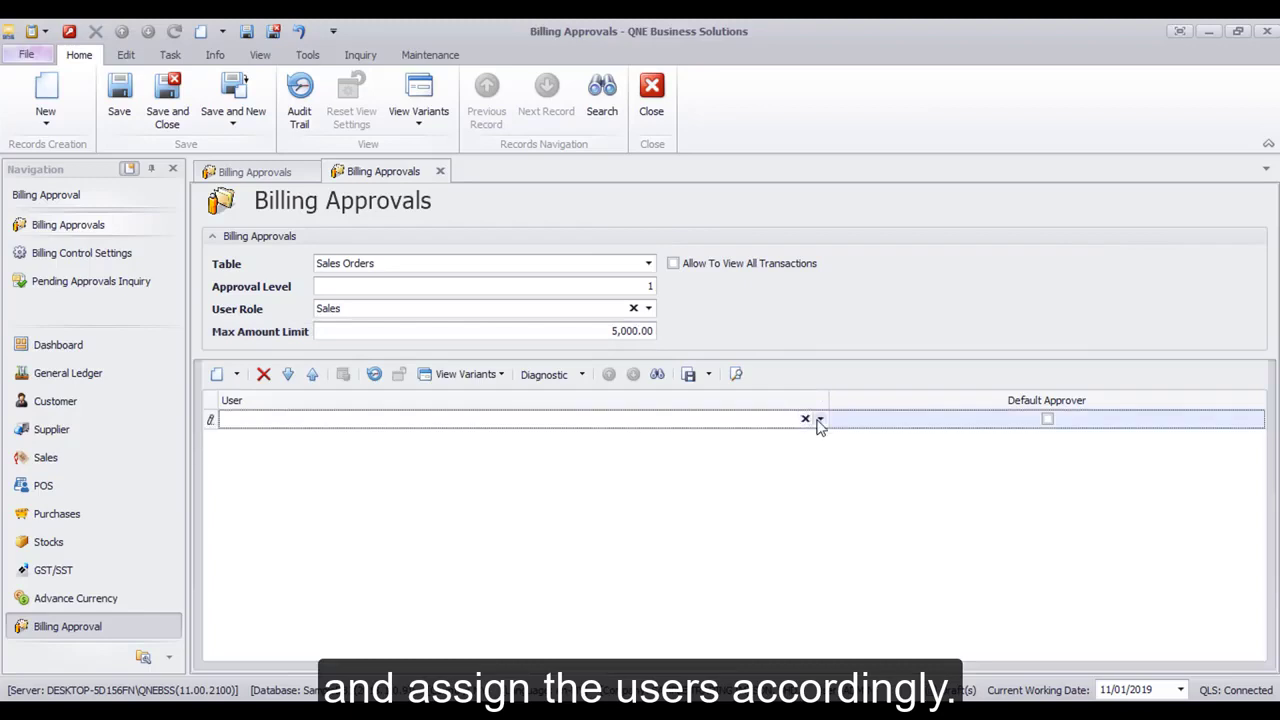
Assign SupervisorA to the approver row as Default Approver and save the approval setup
click(820, 419)
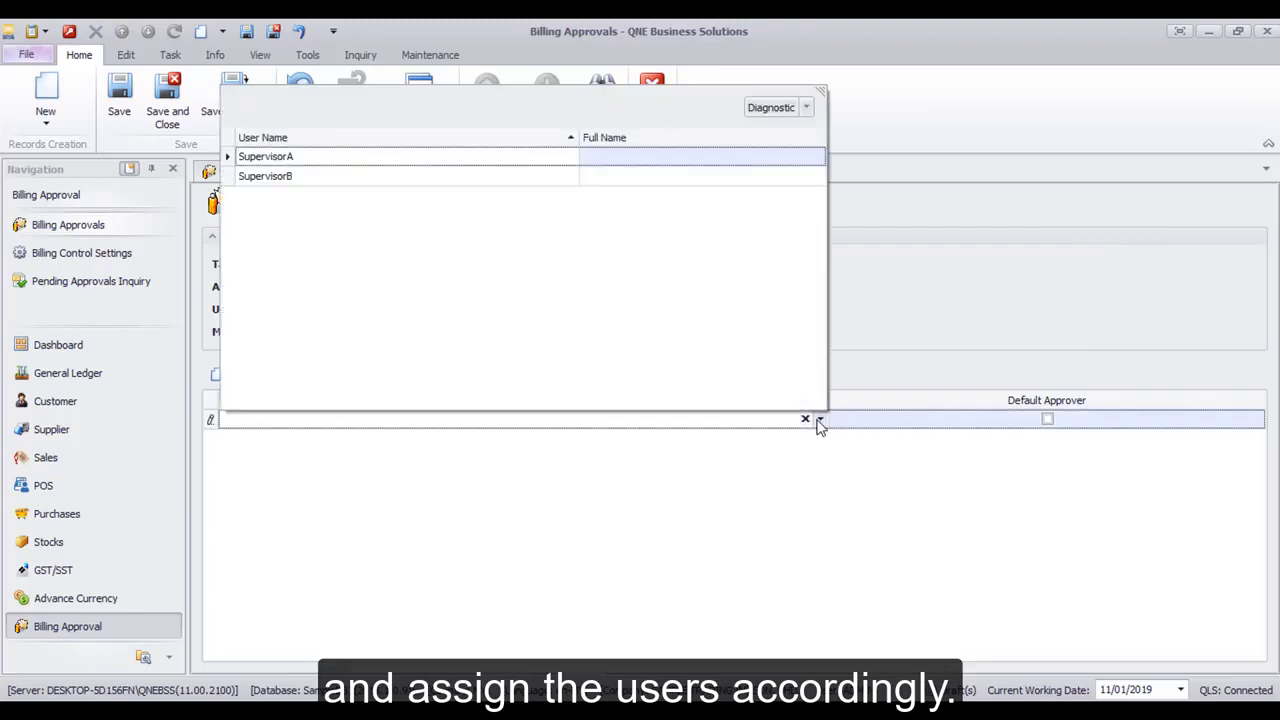
click(533, 163)
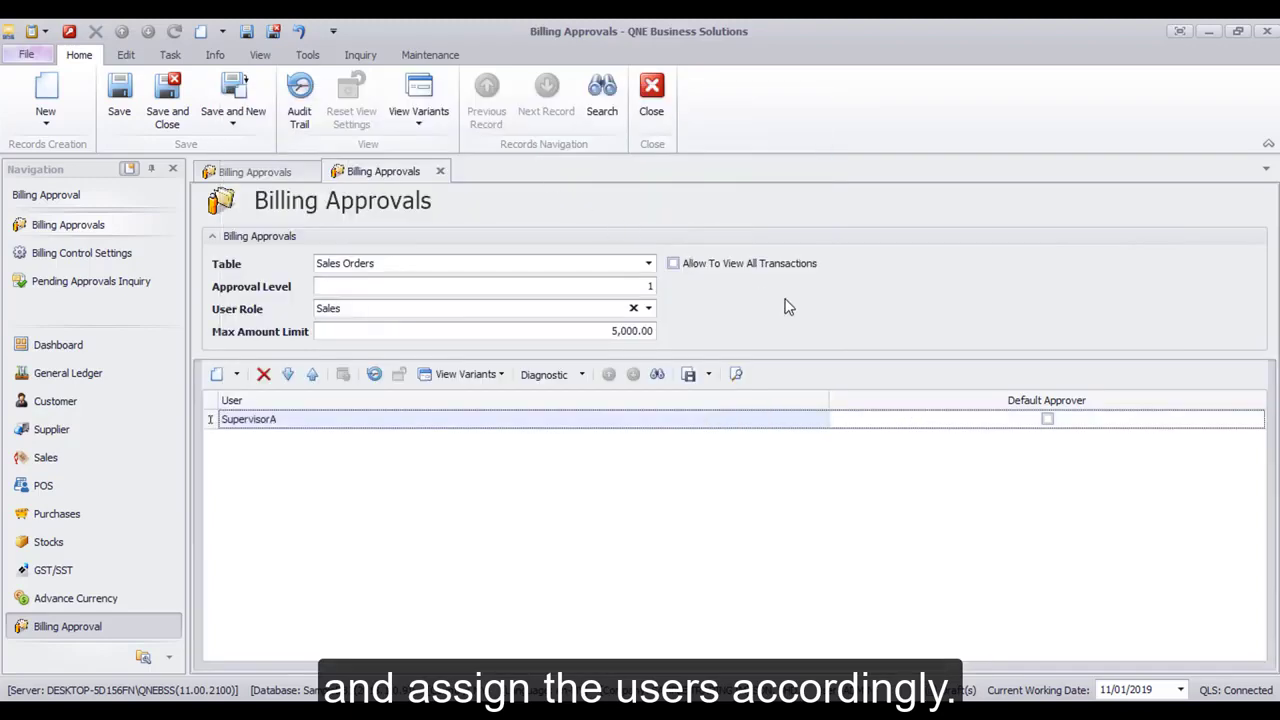
click(1048, 420)
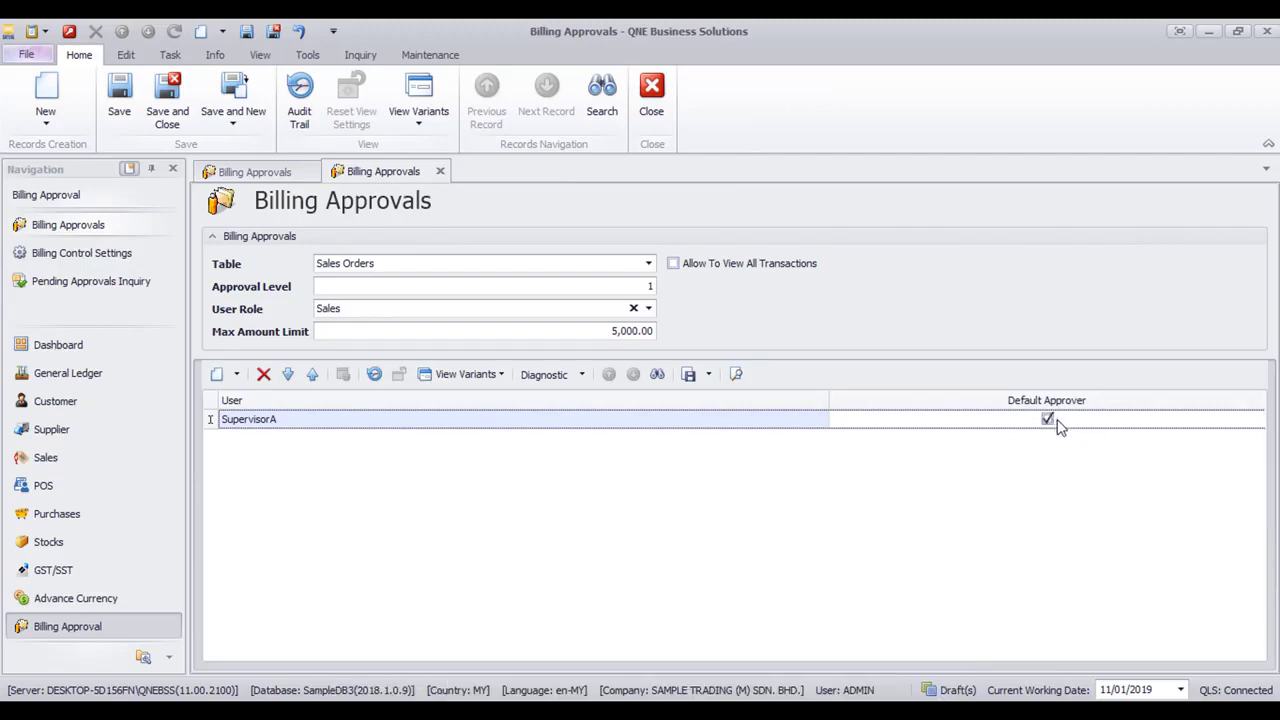
click(125, 117)
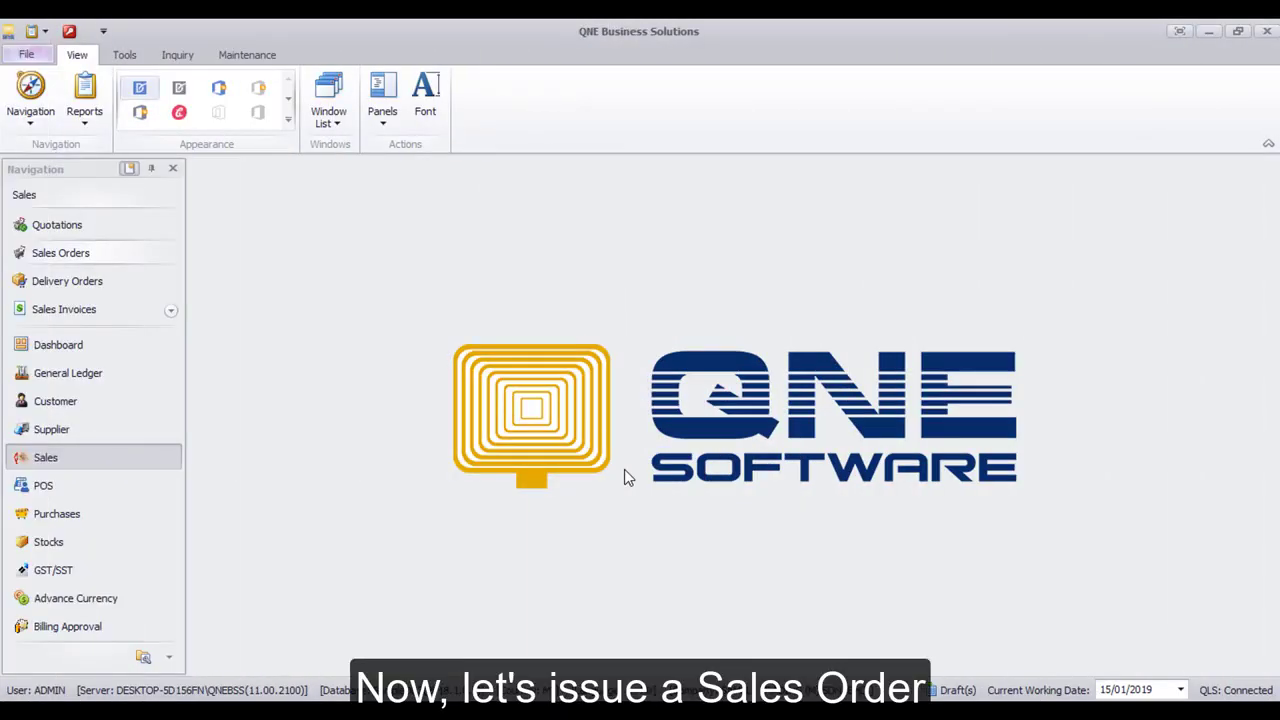
Start a new sales order for customer ADVANCE TRADING SDN. BHD
click(110, 262)
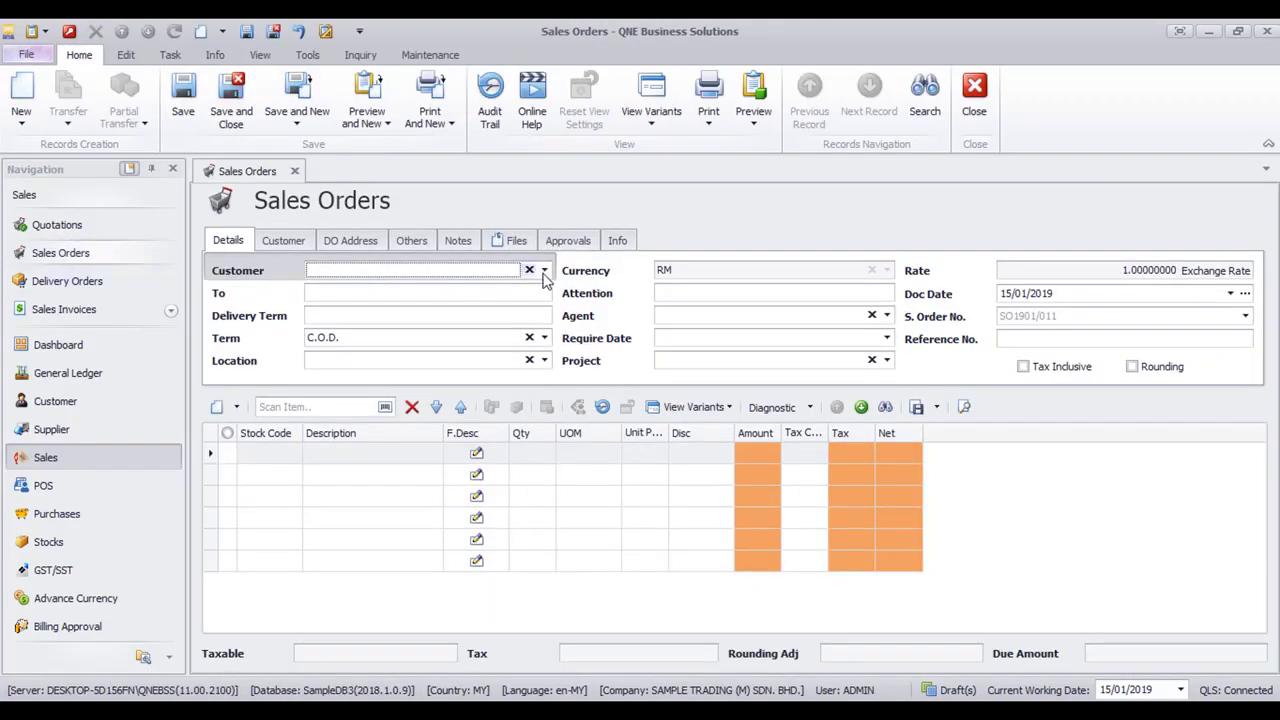
click(545, 270)
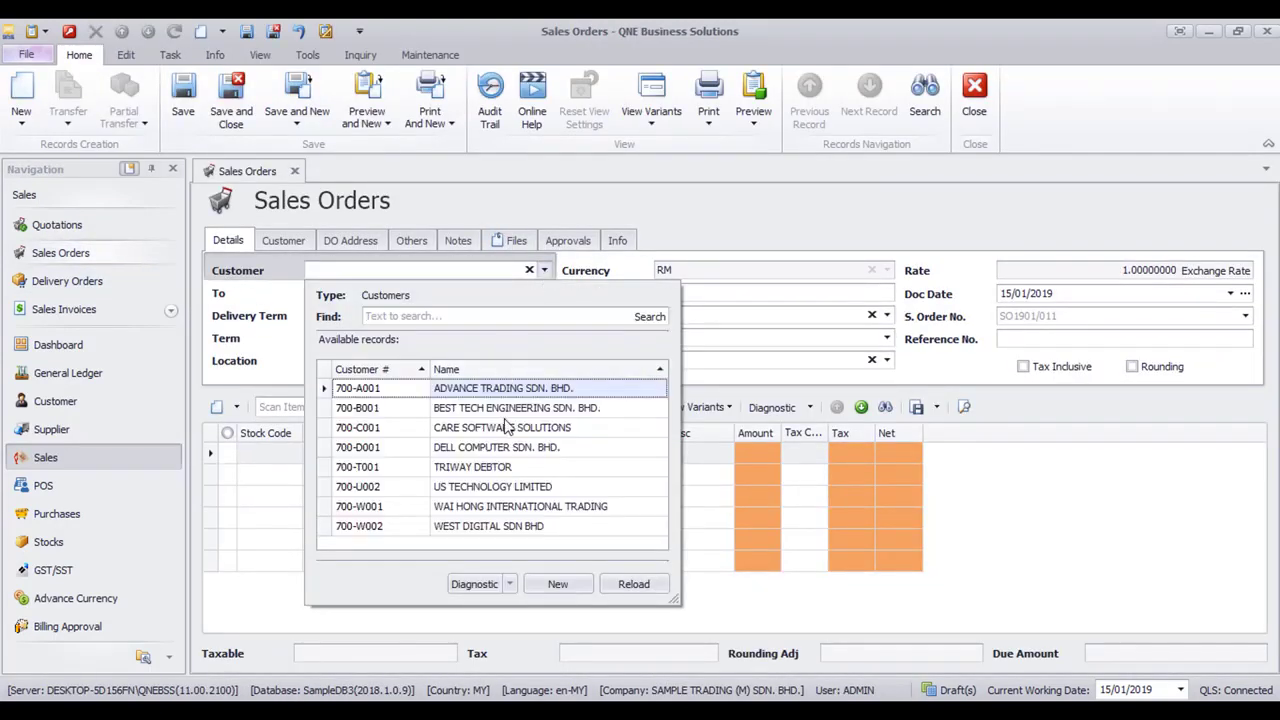
click(531, 388)
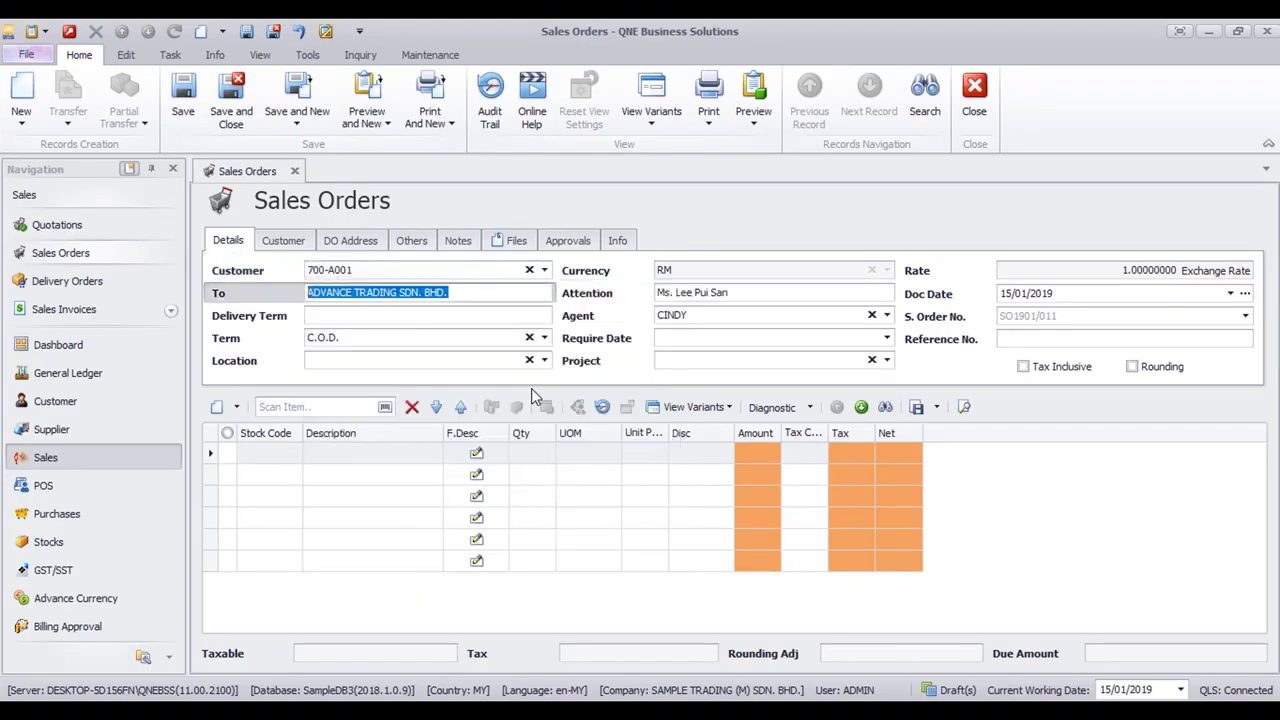
Add stock item AMD-XP/1800 as the first line with quantity 2
click(228, 457)
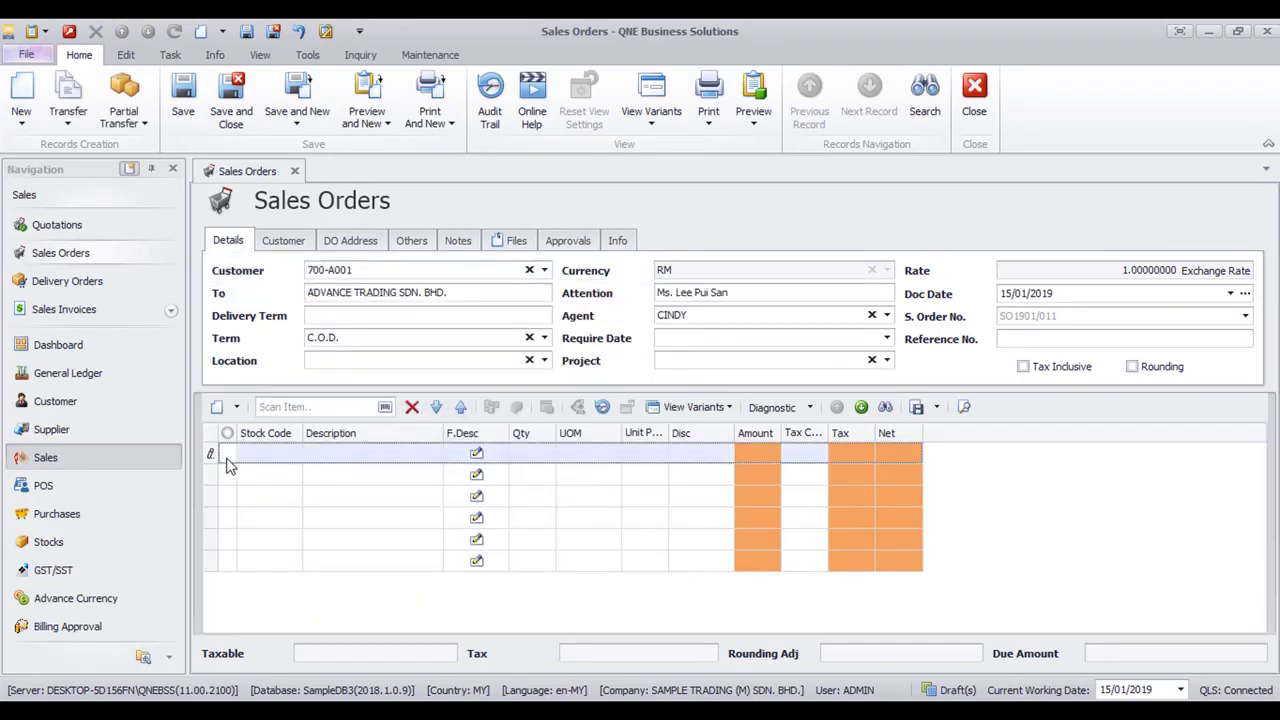
click(293, 453)
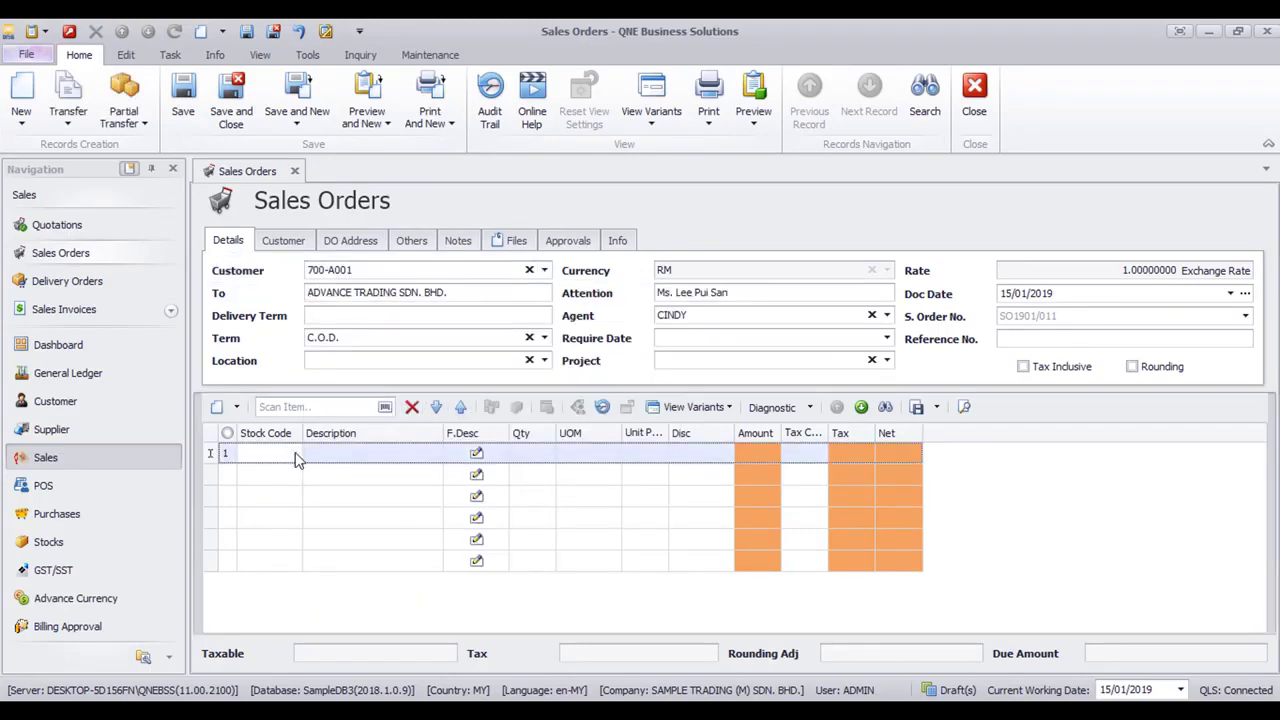
click(294, 455)
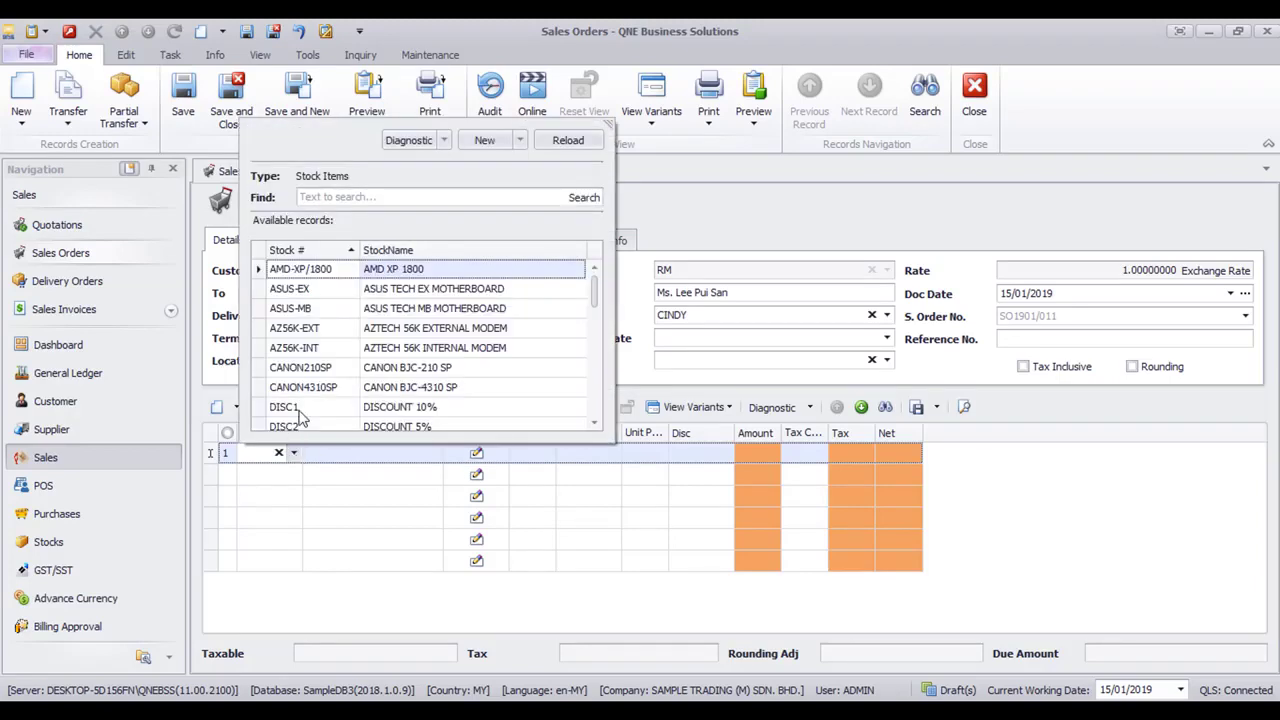
click(328, 274)
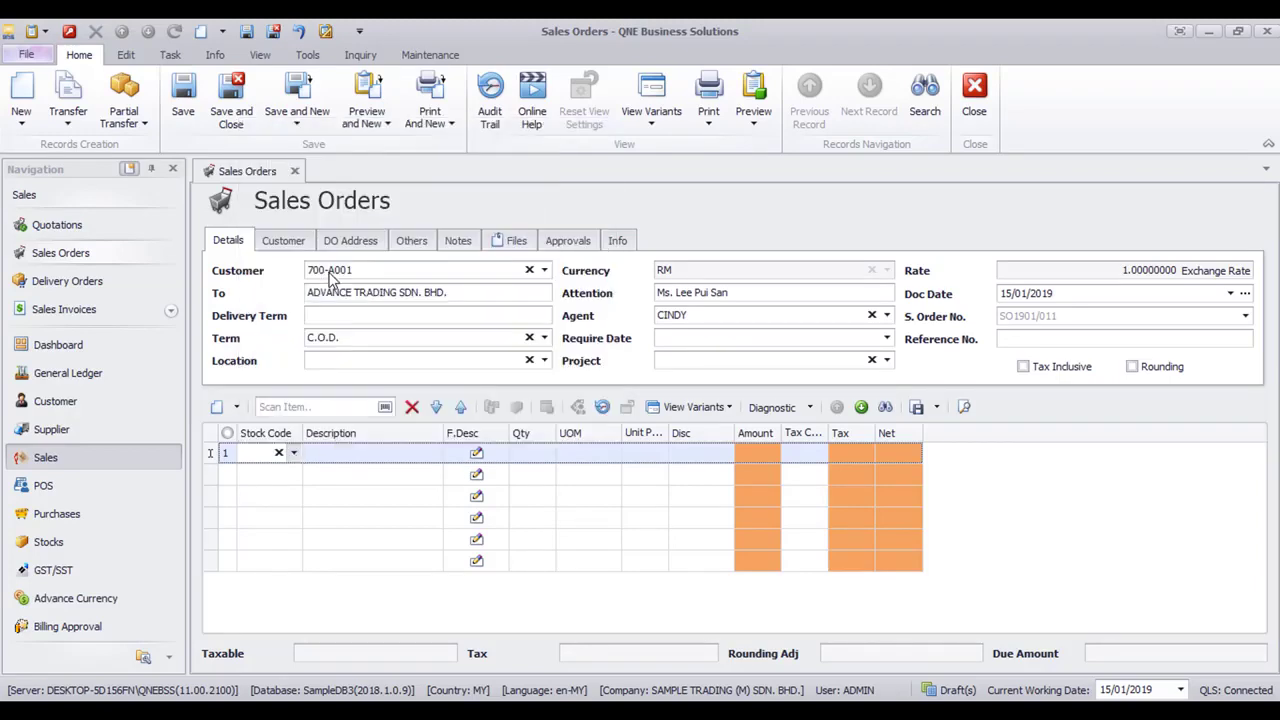
click(543, 456)
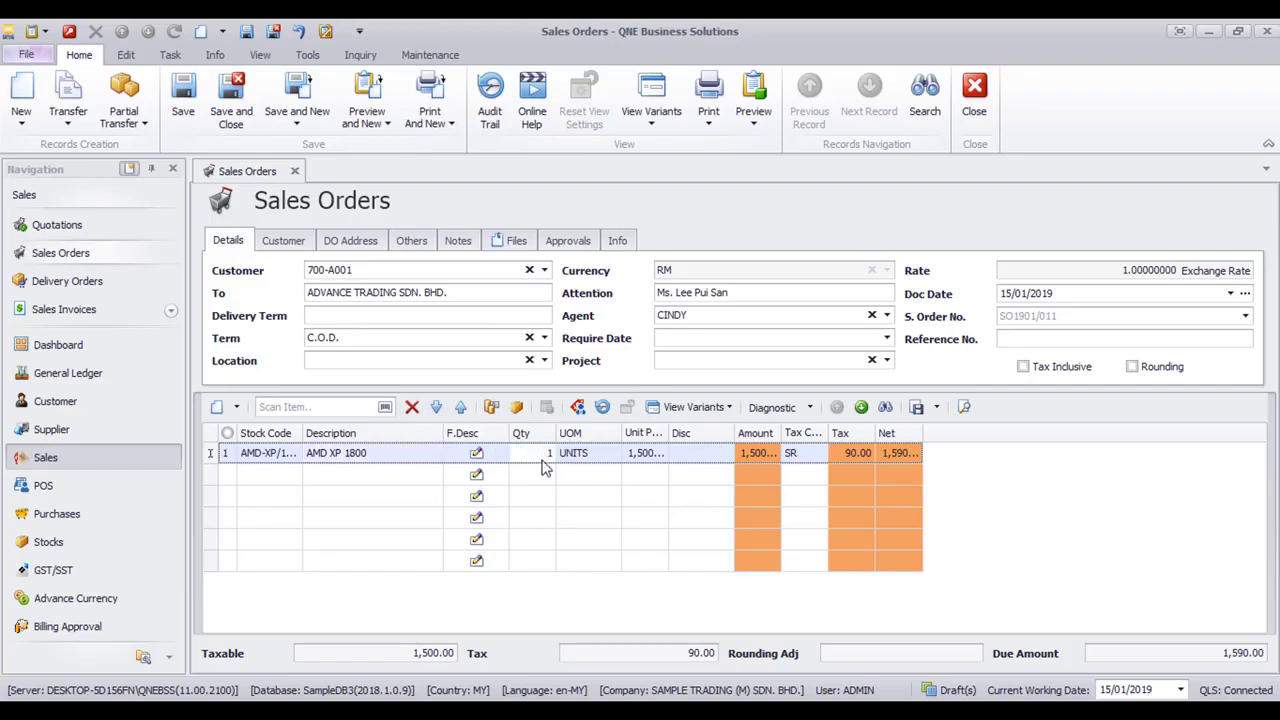
text(2)
key(Down)
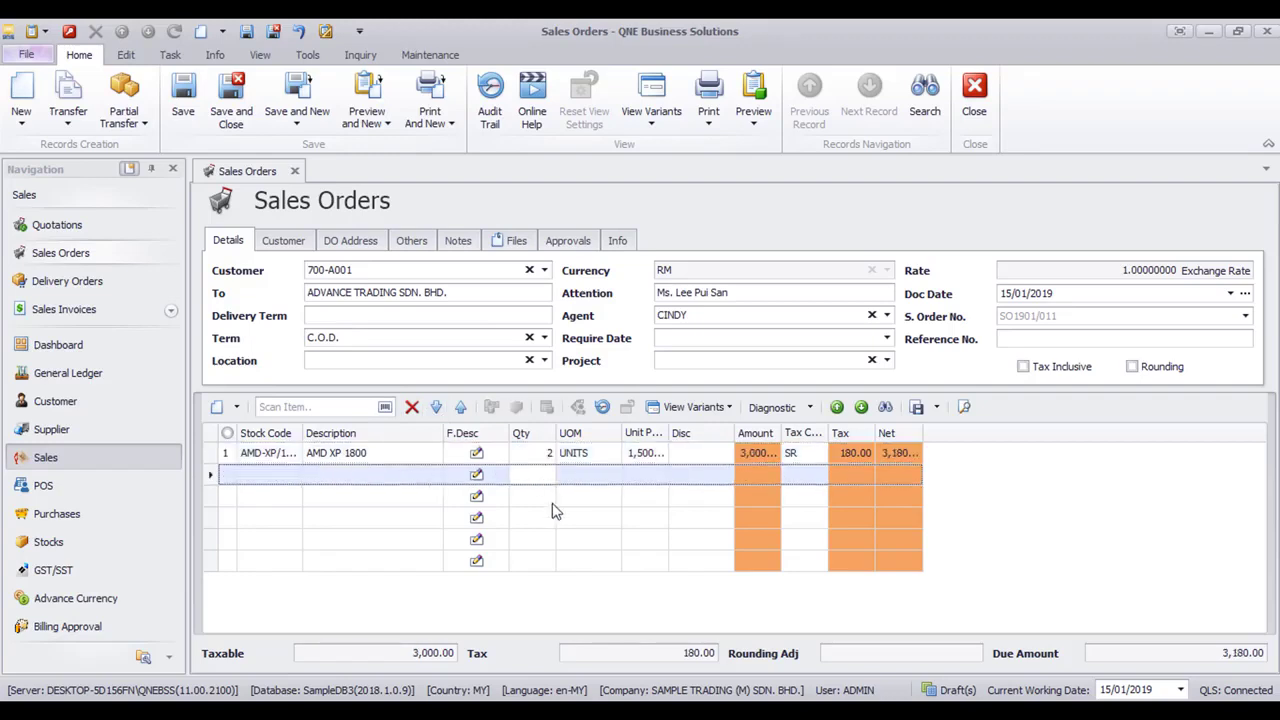
Choose the other supervisor as level-1 approver, save the order, and confirm sending the notification email
click(550, 243)
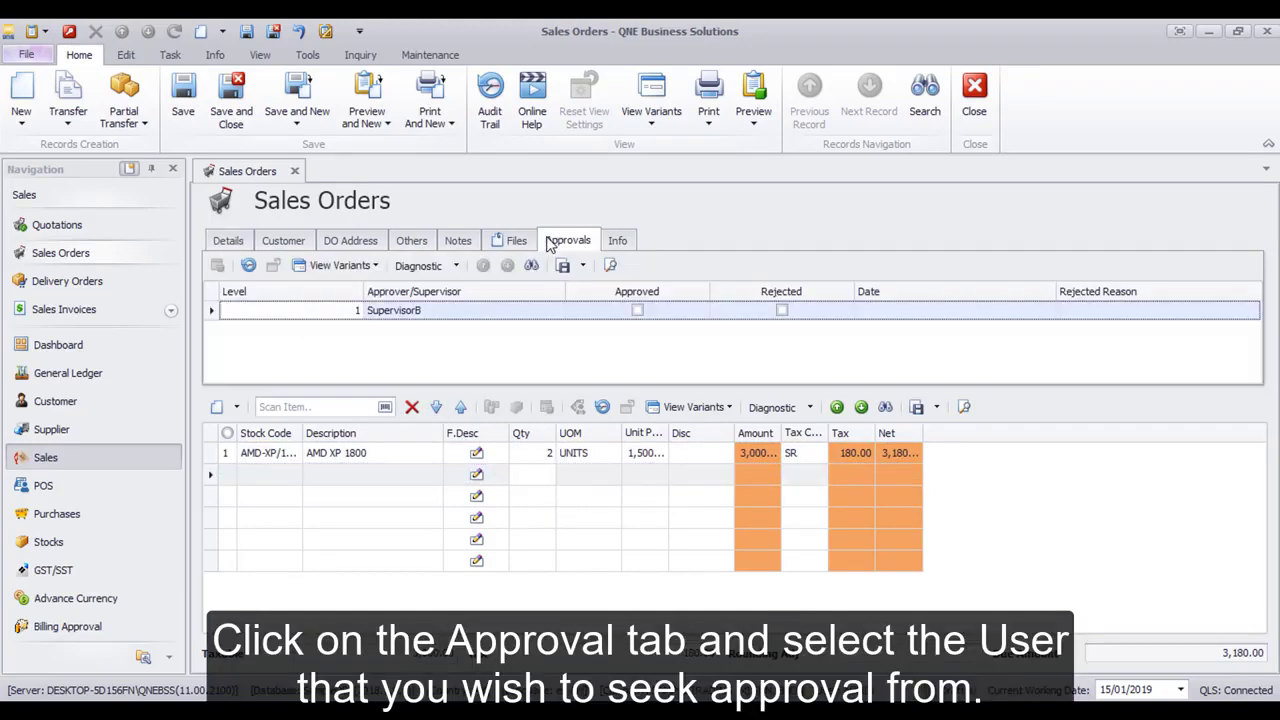
click(513, 312)
click(538, 316)
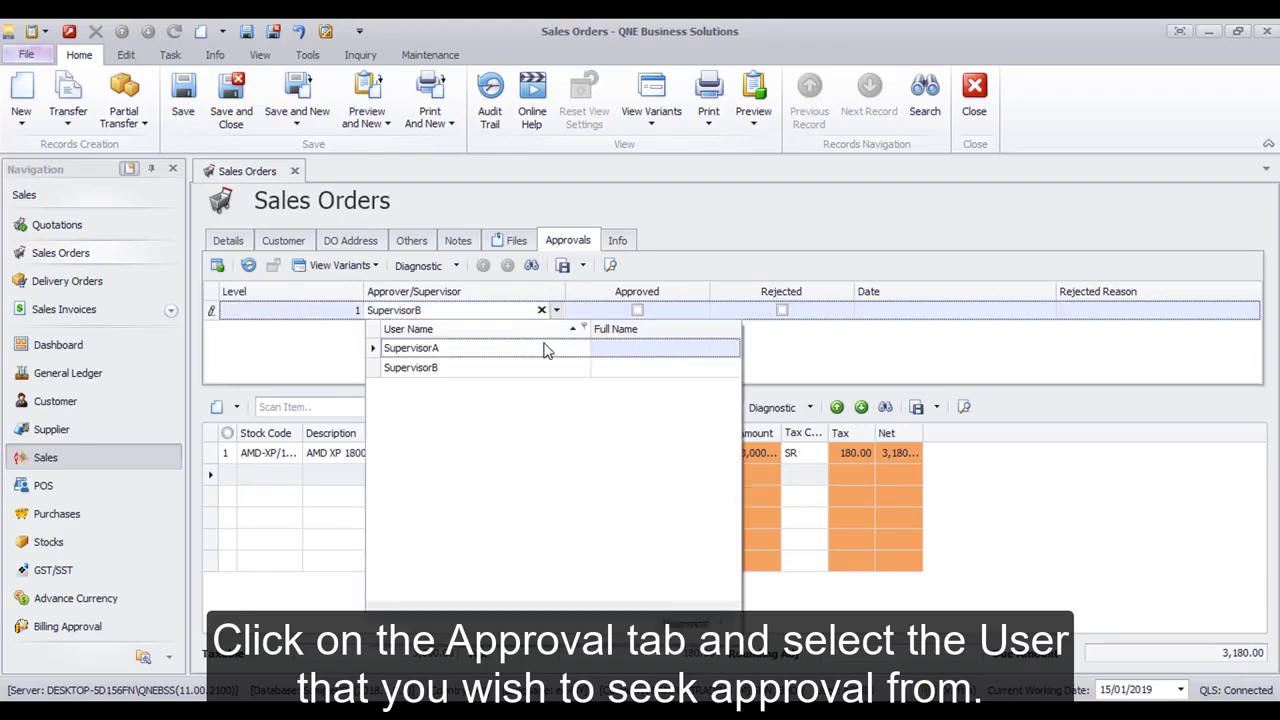
click(543, 352)
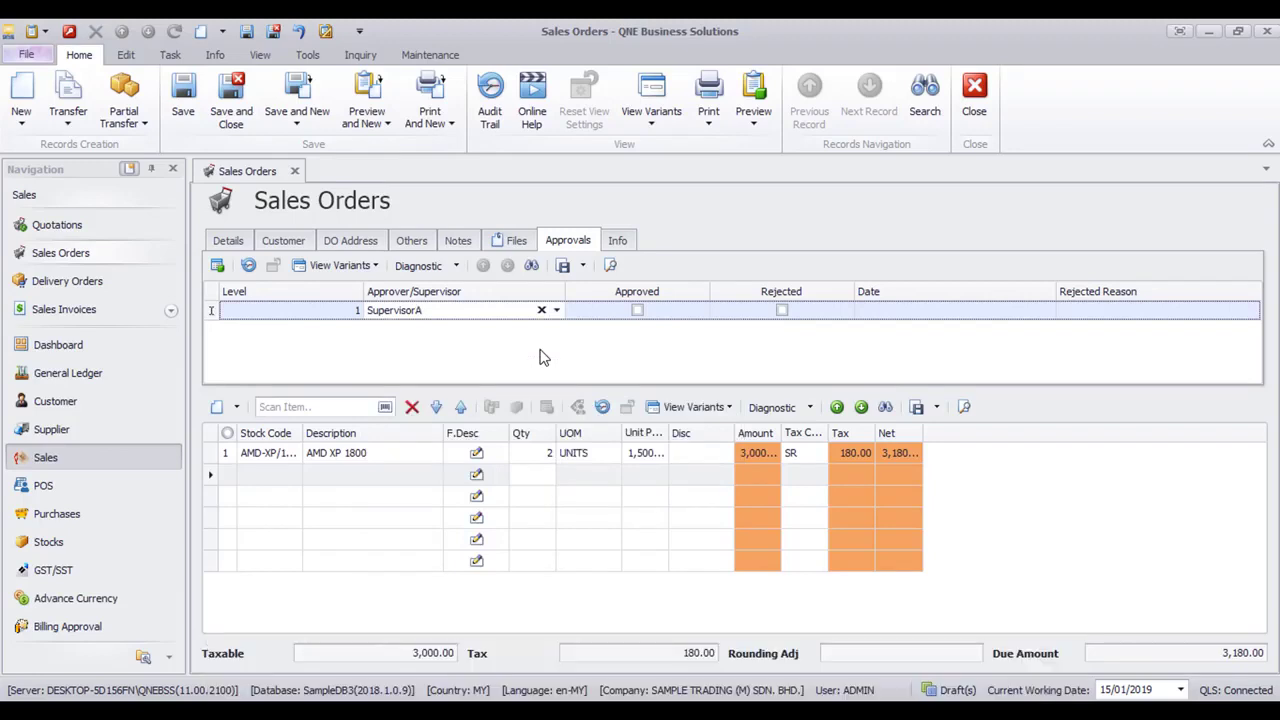
click(190, 116)
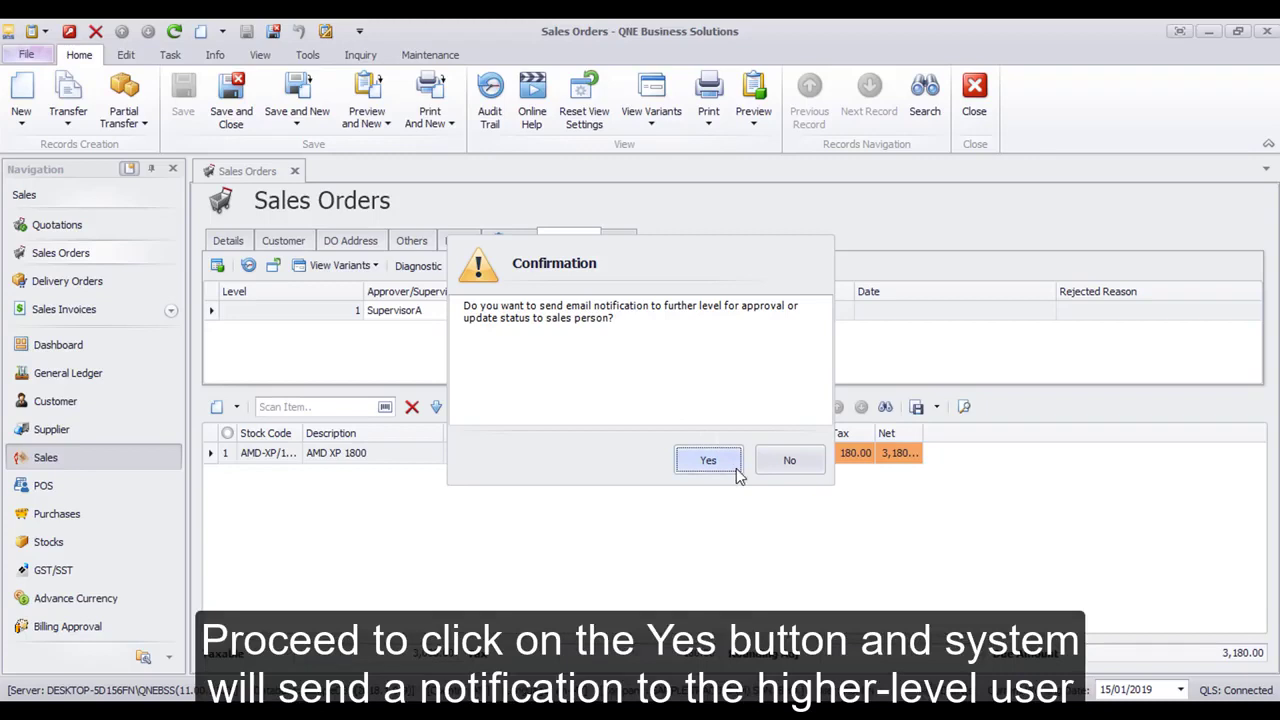
click(708, 460)
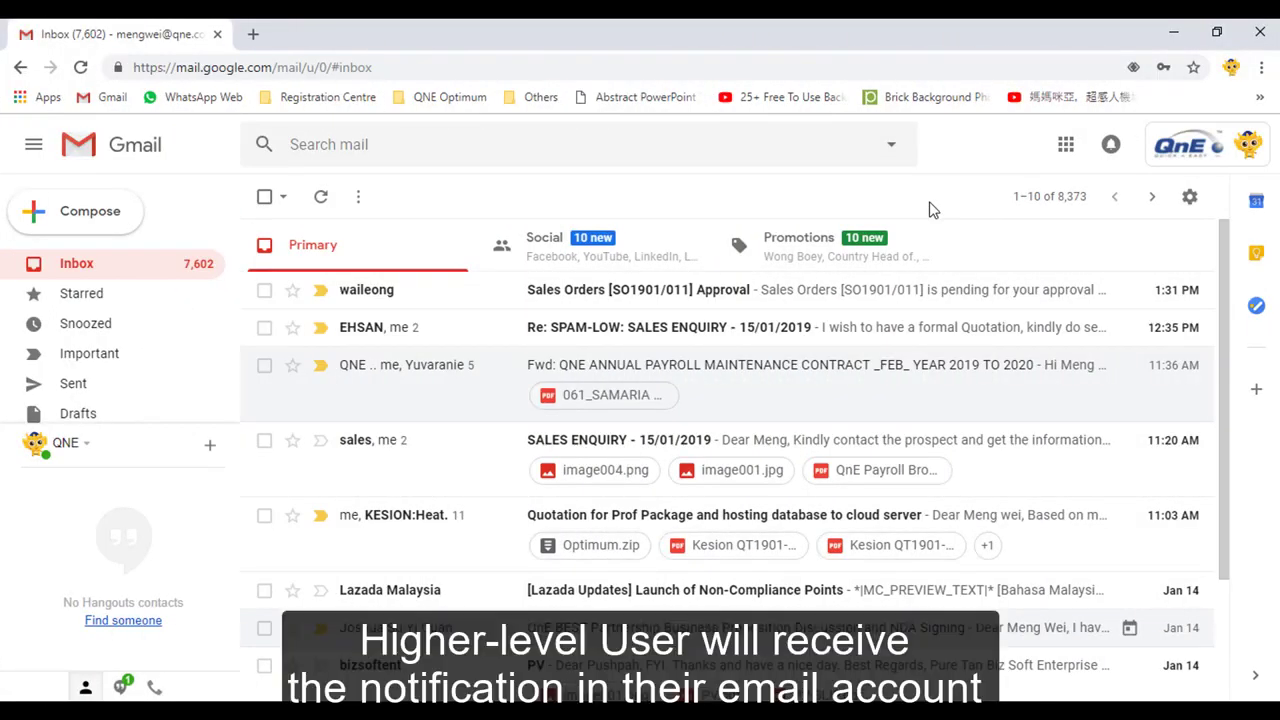
Open the Sales Orders Approval email about the order pending approval
click(963, 300)
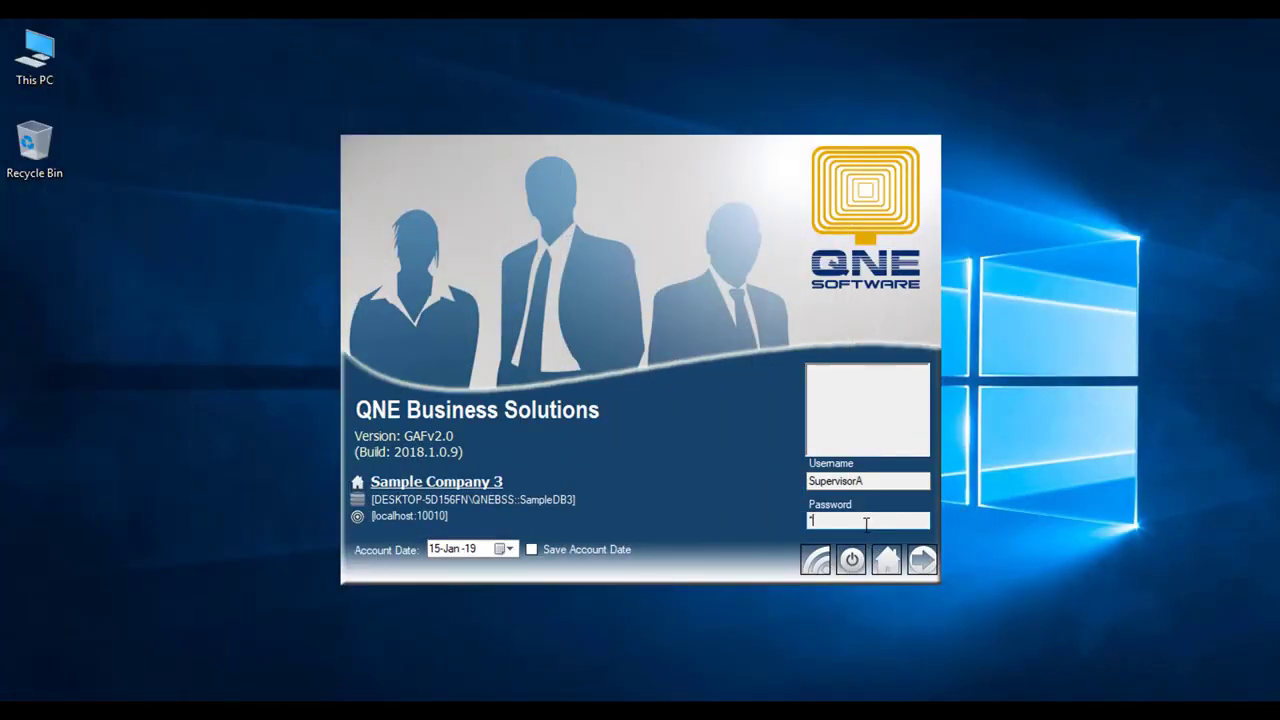
Enter the supervisor's password and sign in to Sample Company 3
text(1234)
click(918, 564)
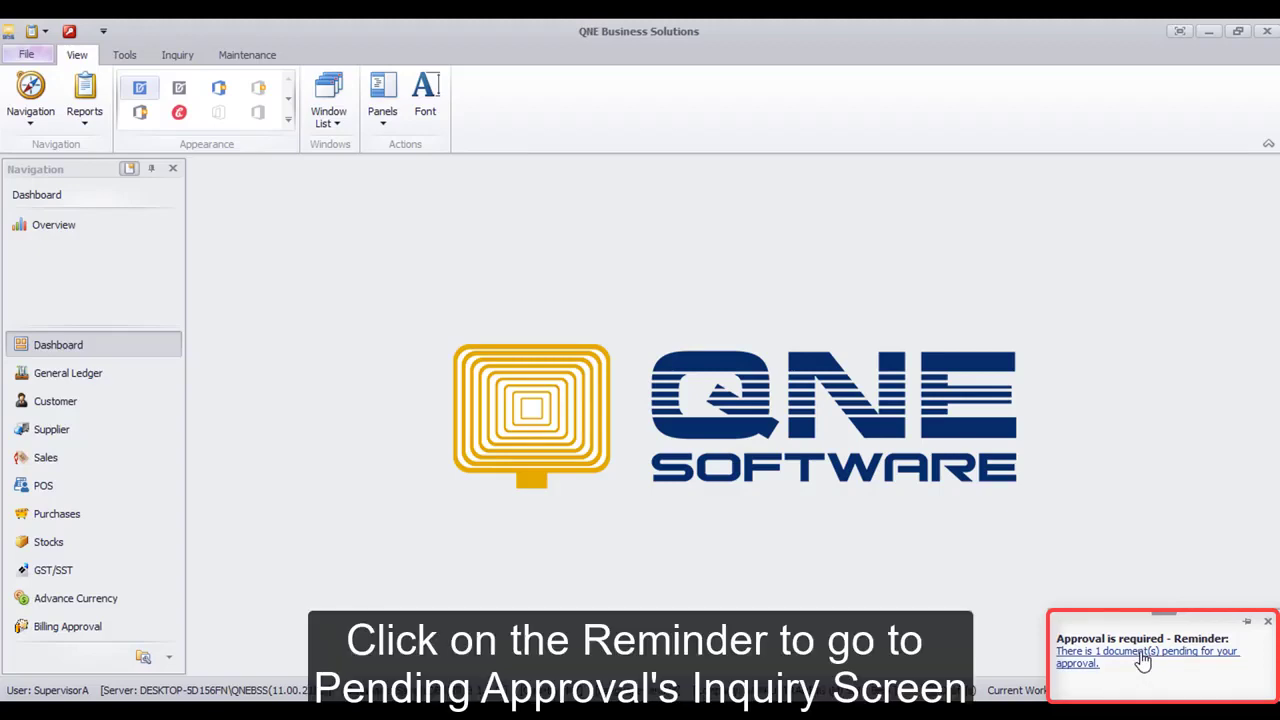
Open sales order SO1901/011 from the pending approvals list and view its Approvals tab
click(1143, 660)
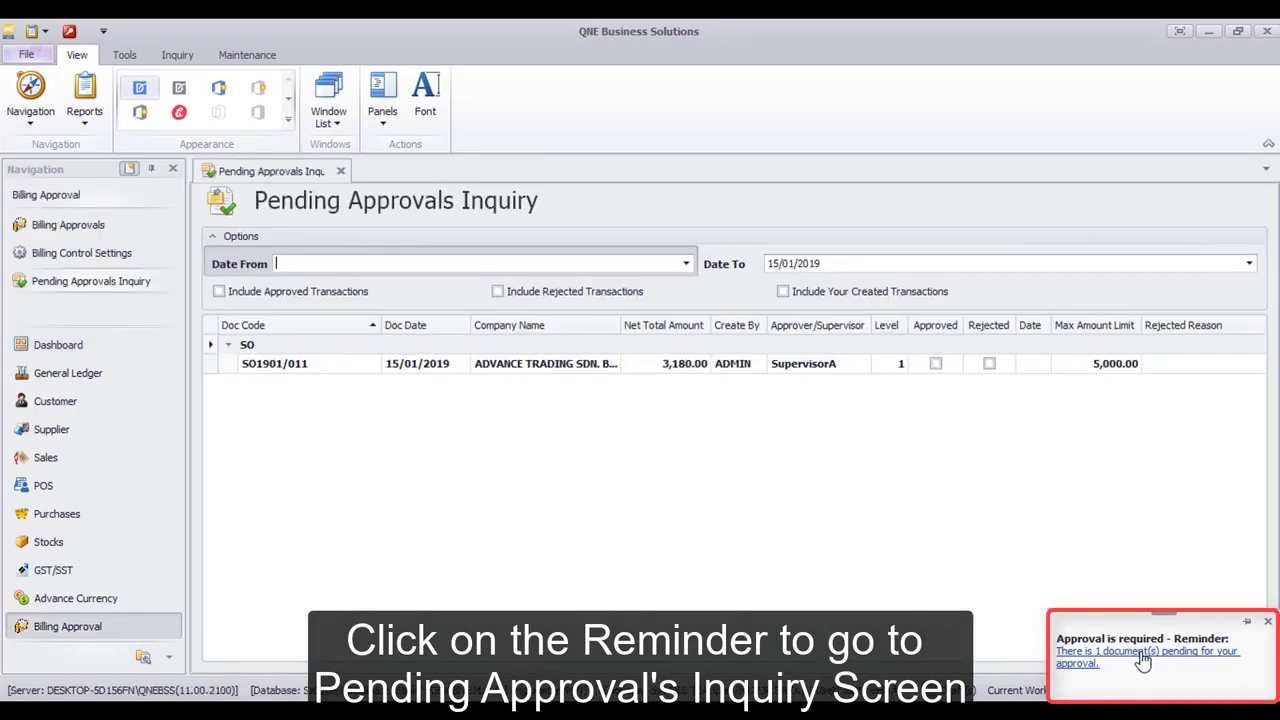
double_click(826, 369)
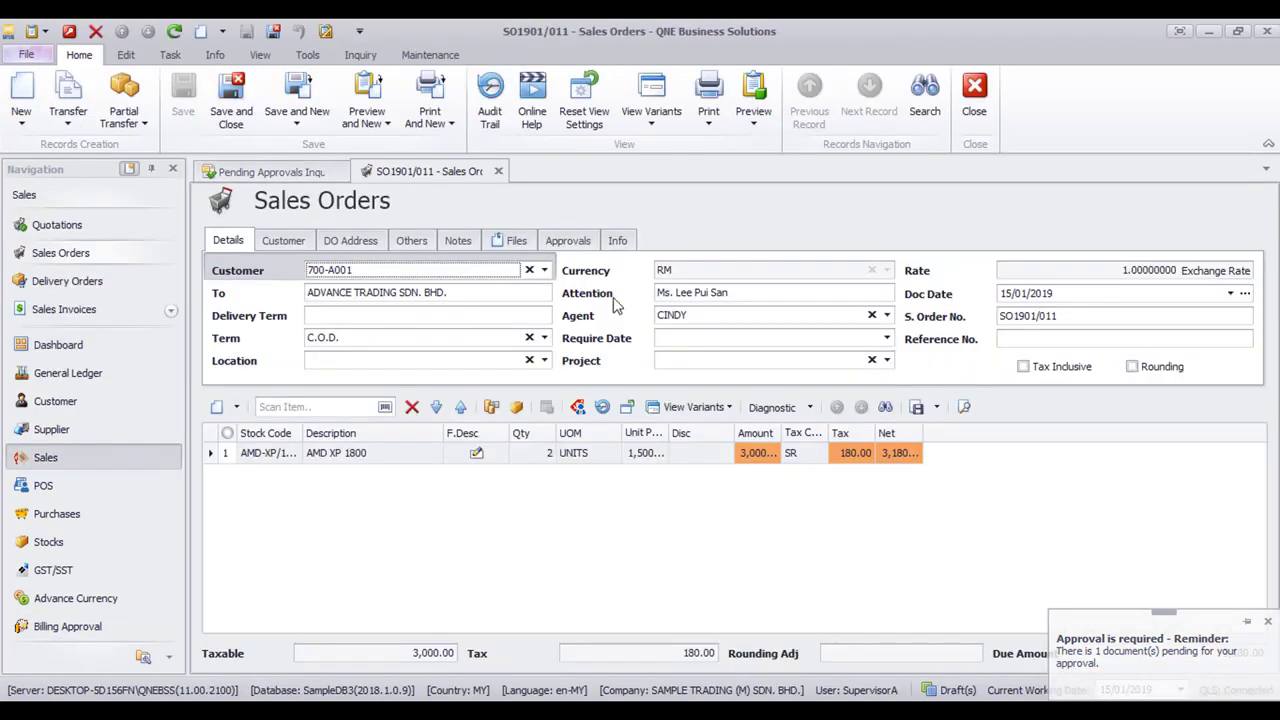
click(553, 242)
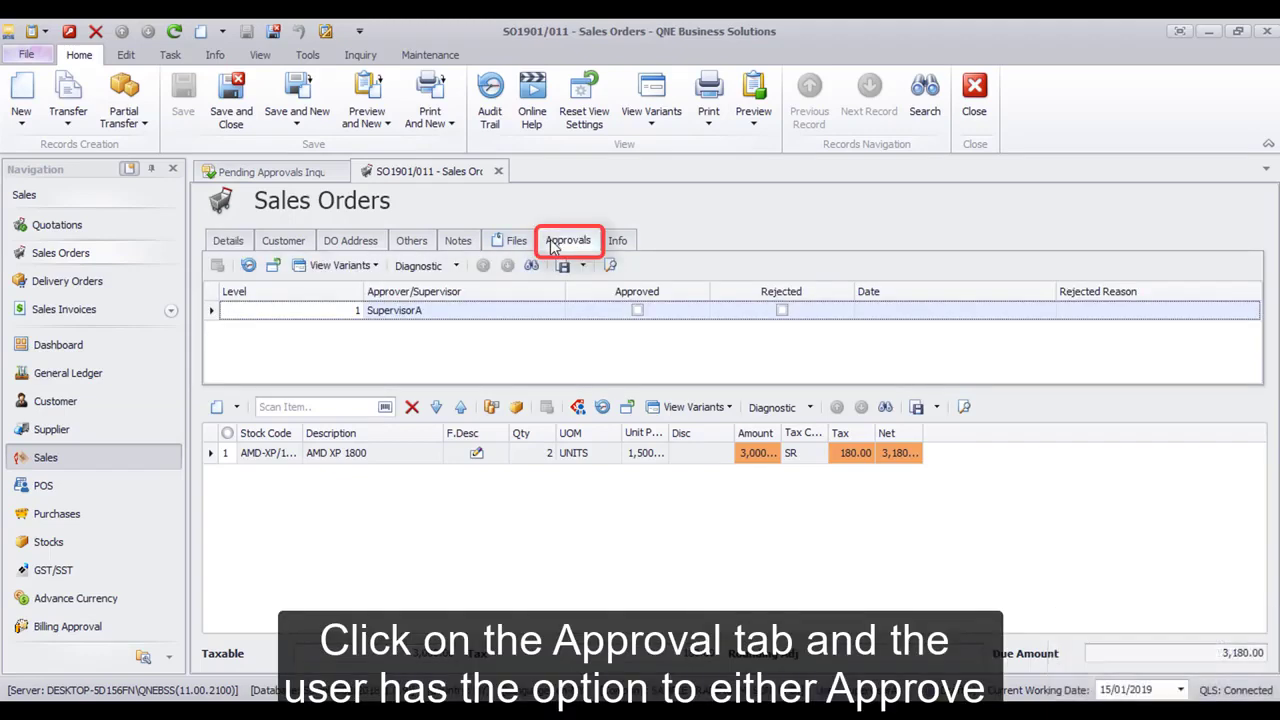
Mark SupervisorA's approval as Rejected with the reason 'Insufficient Stock'
click(641, 312)
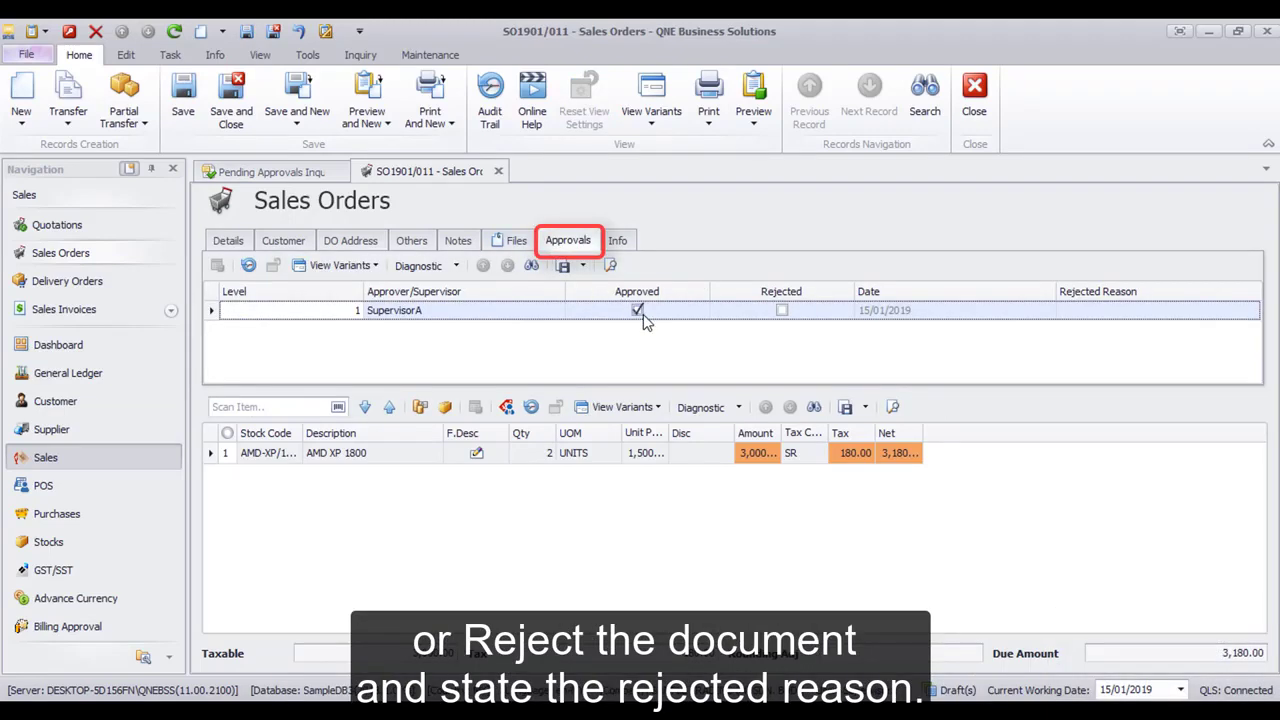
click(641, 312)
click(782, 312)
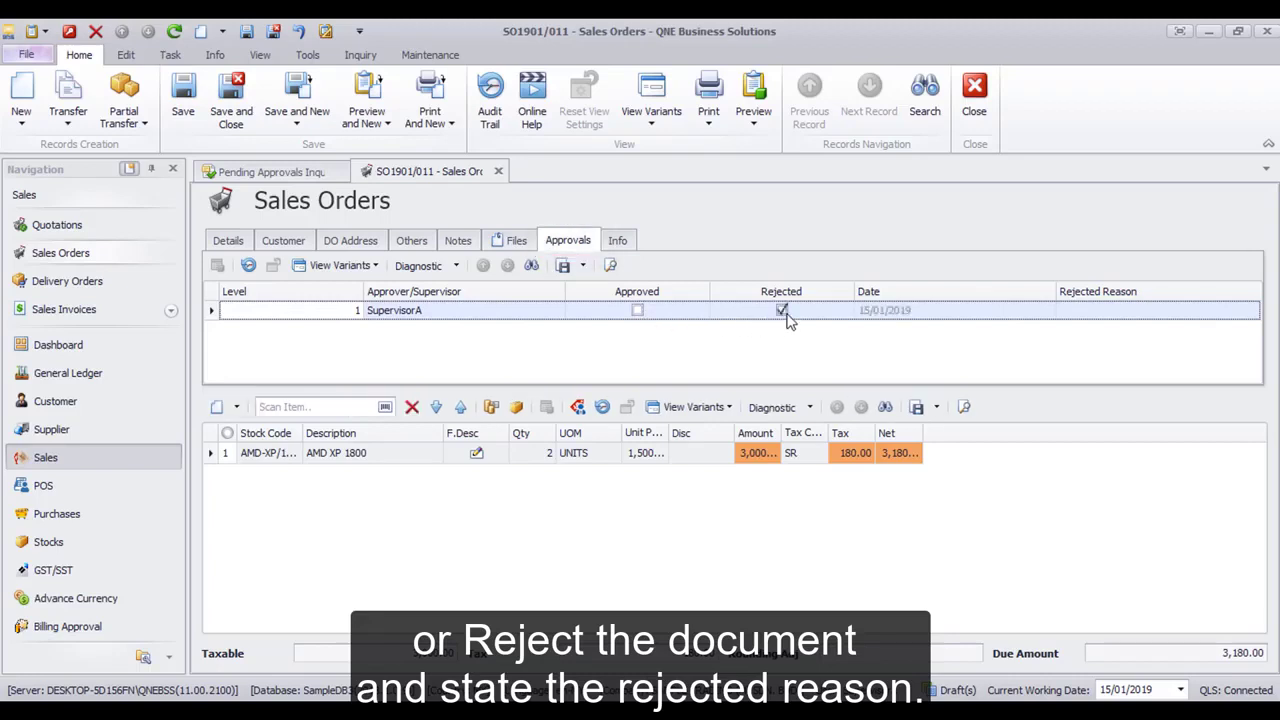
click(1115, 314)
click(1253, 316)
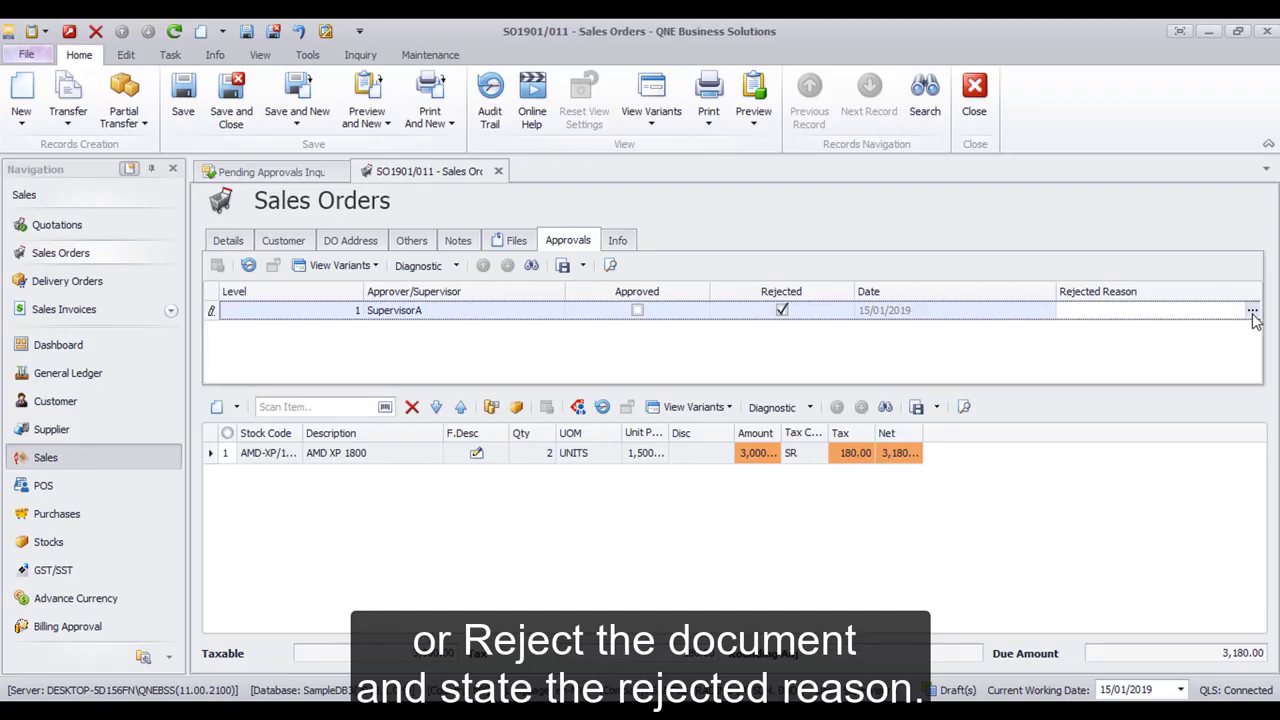
click(1253, 313)
text(Insuffic)
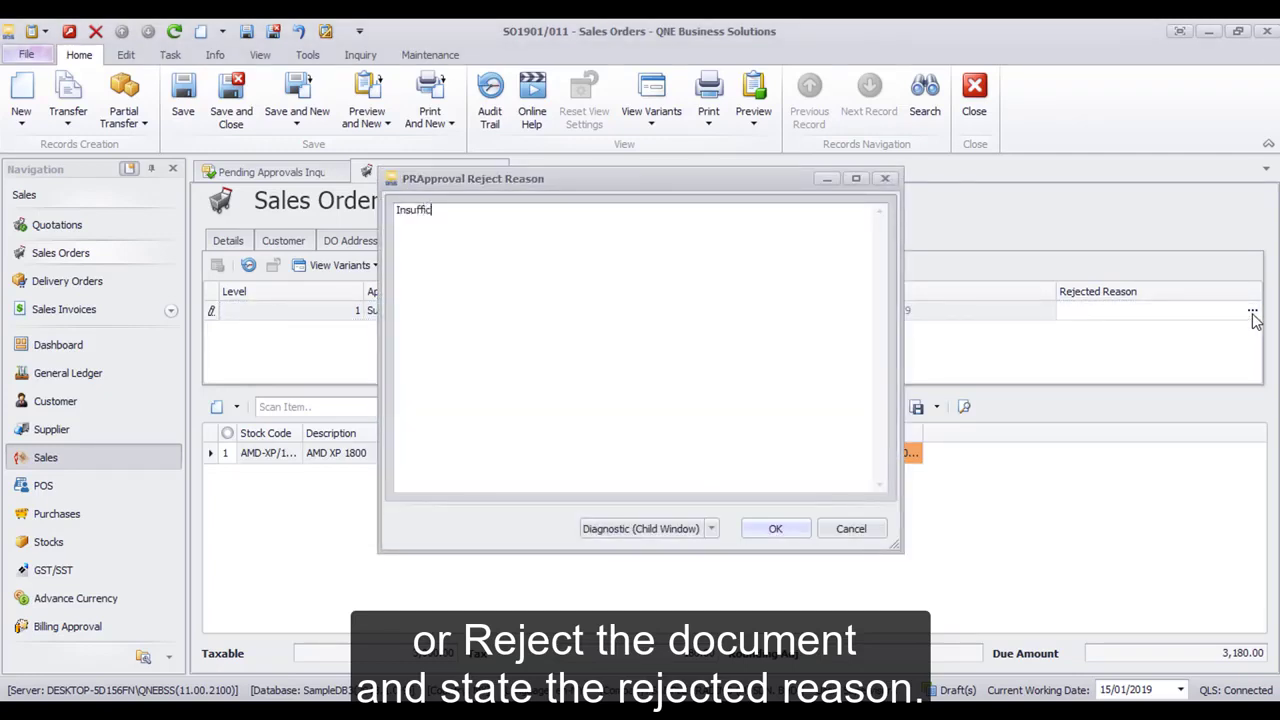
text(ient Stock)
click(781, 531)
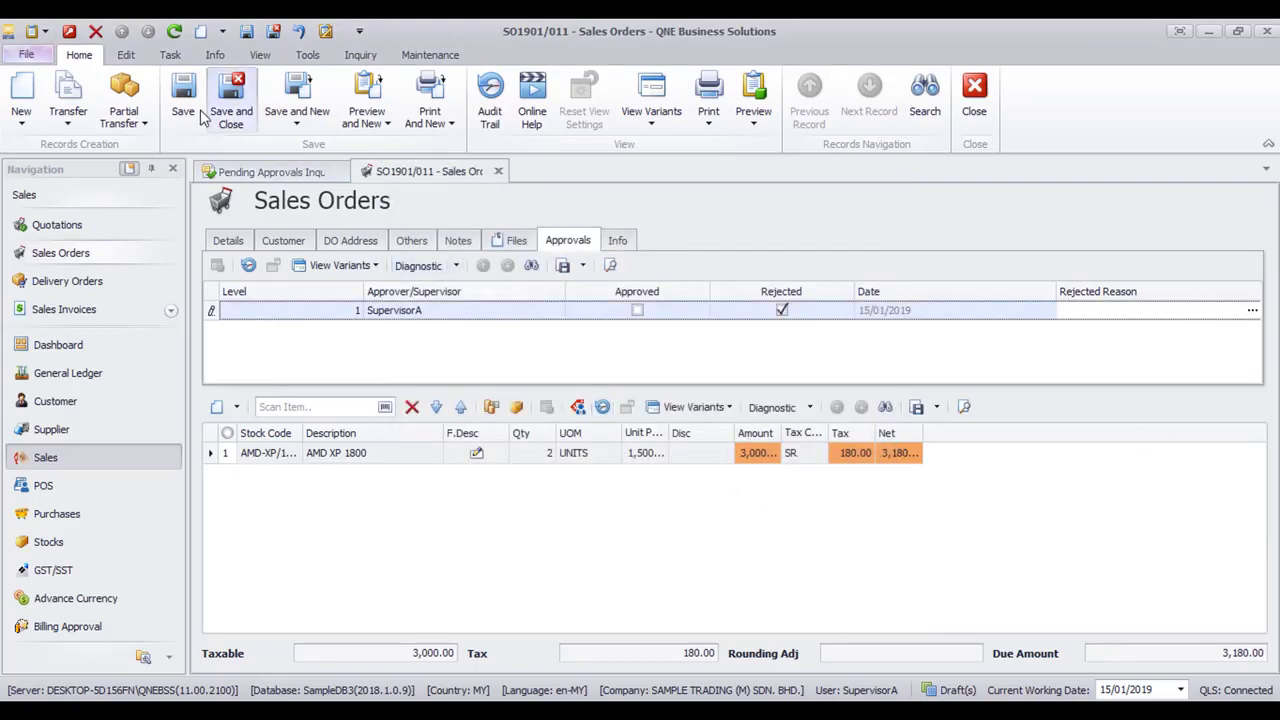
Save sales order SO1901/011 and confirm sending the rejection email to its creator
click(184, 100)
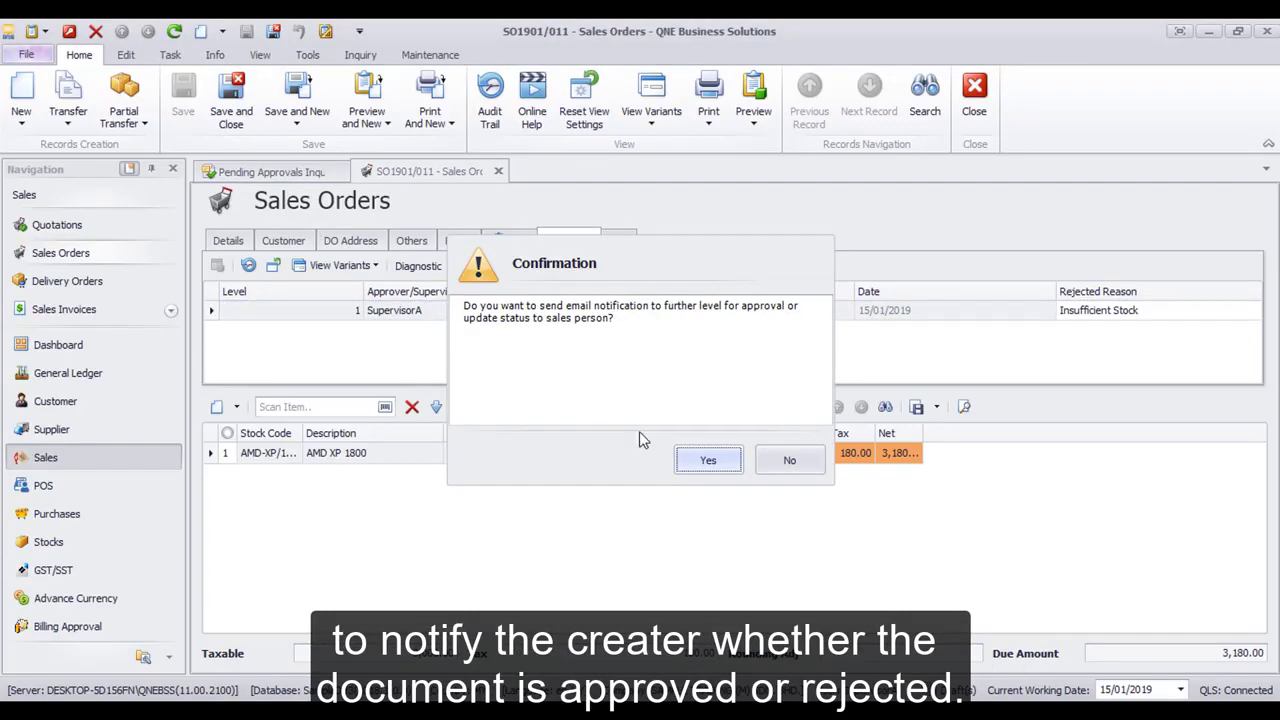
click(721, 468)
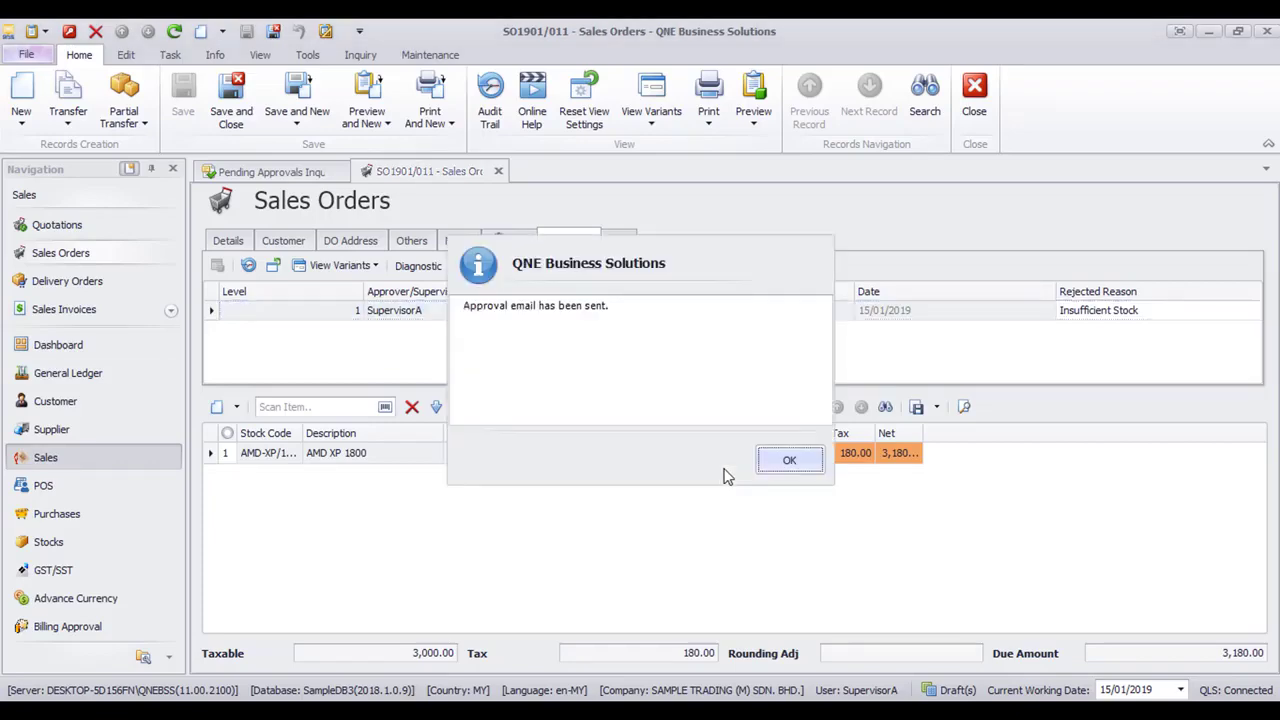
click(775, 470)
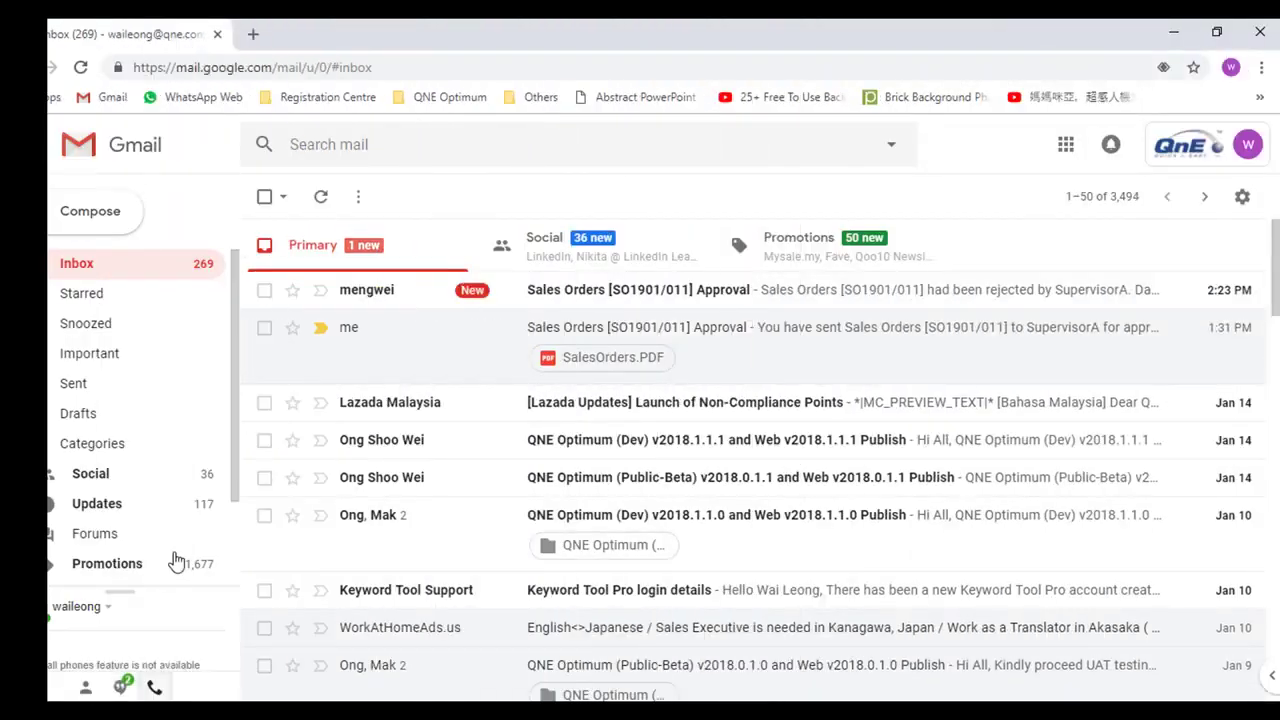
Open the new SO1901/011 rejection email from SupervisorA
click(785, 305)
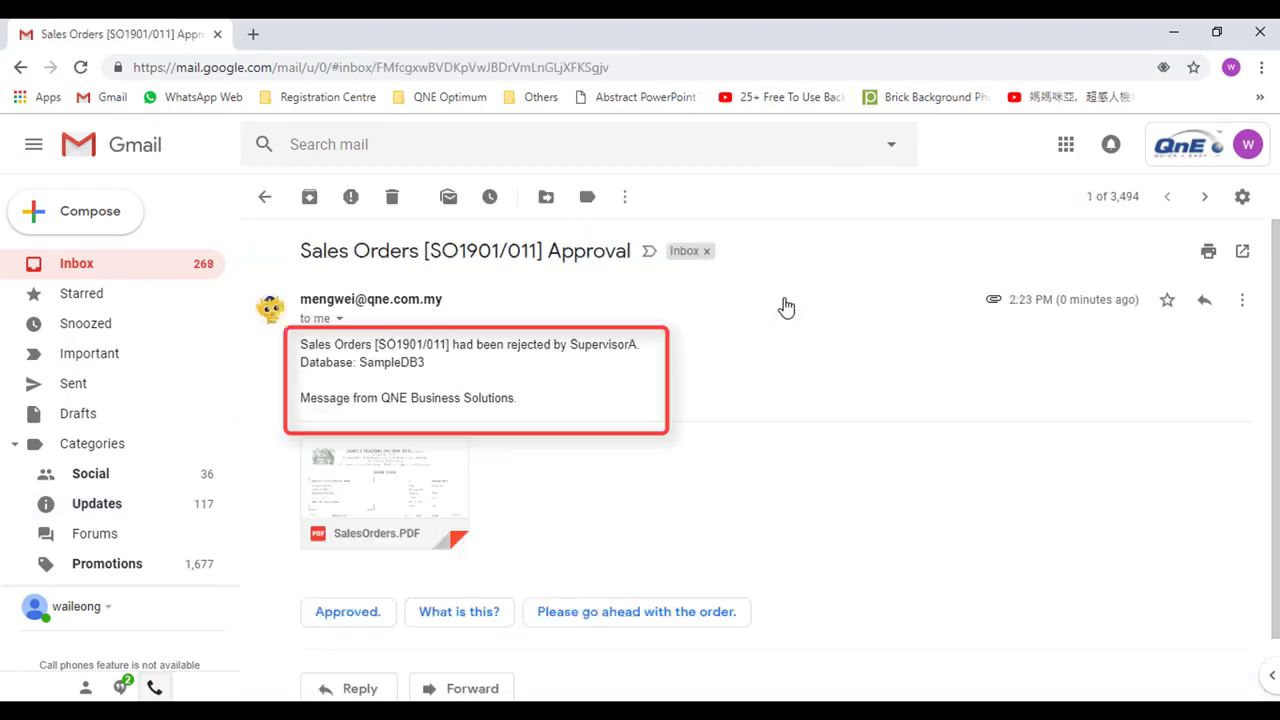